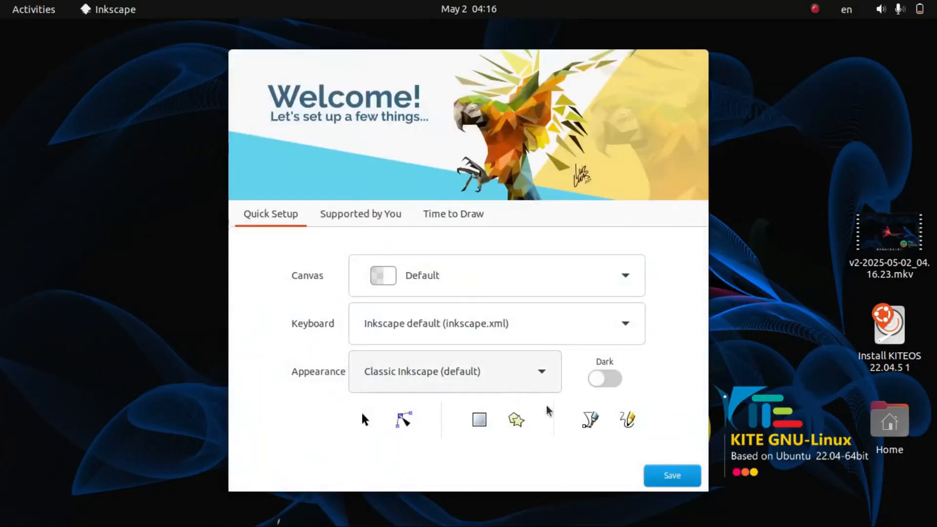
# Accept the default quick setup options in the welcome screens and start a new document
pyautogui.click(659, 476)
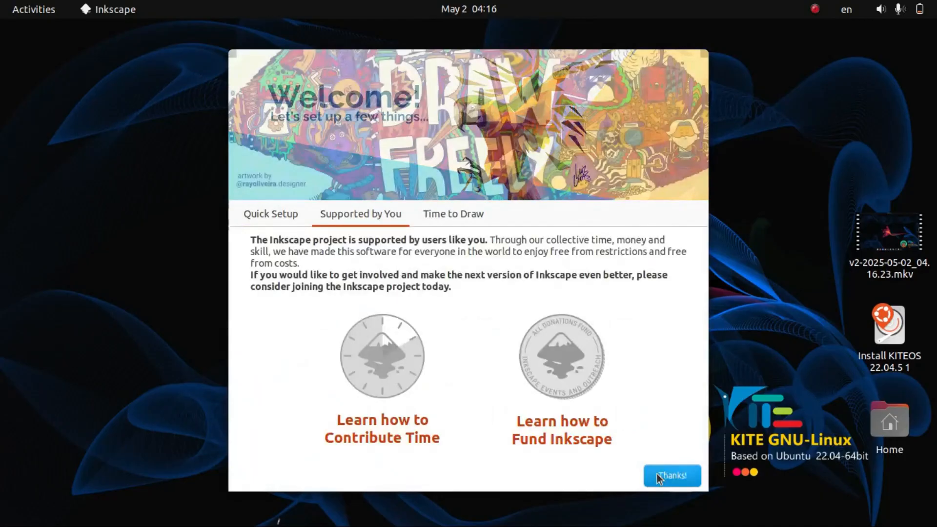
pyautogui.click(659, 476)
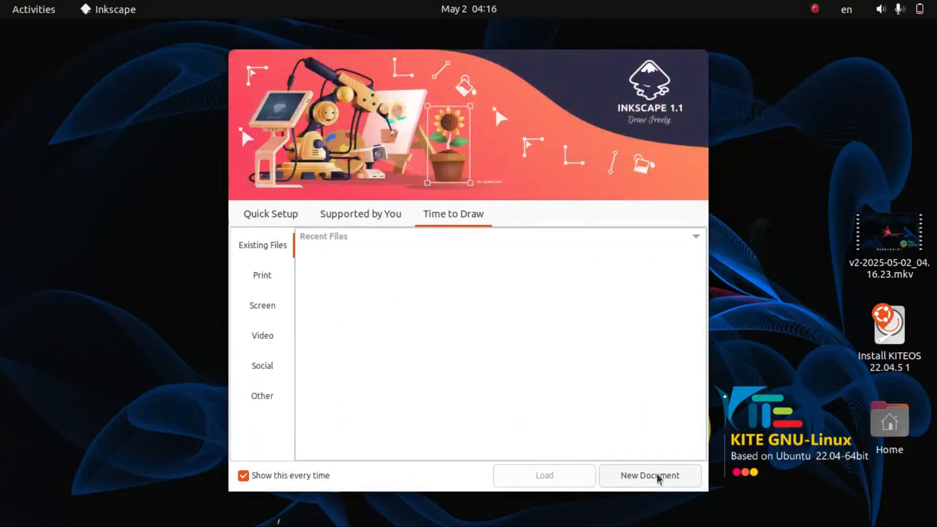
pyautogui.click(657, 473)
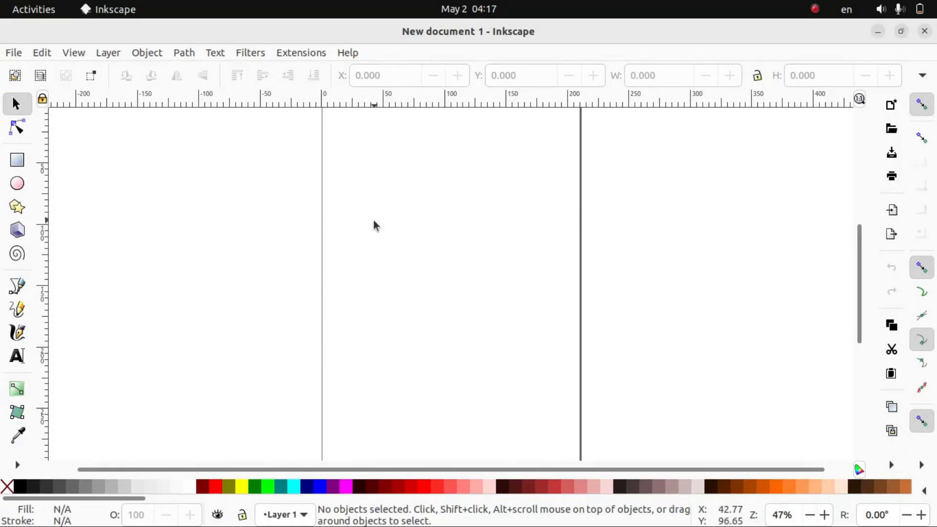
# Open the document properties and set the custom page width to 350 mm
pyautogui.click(13, 52)
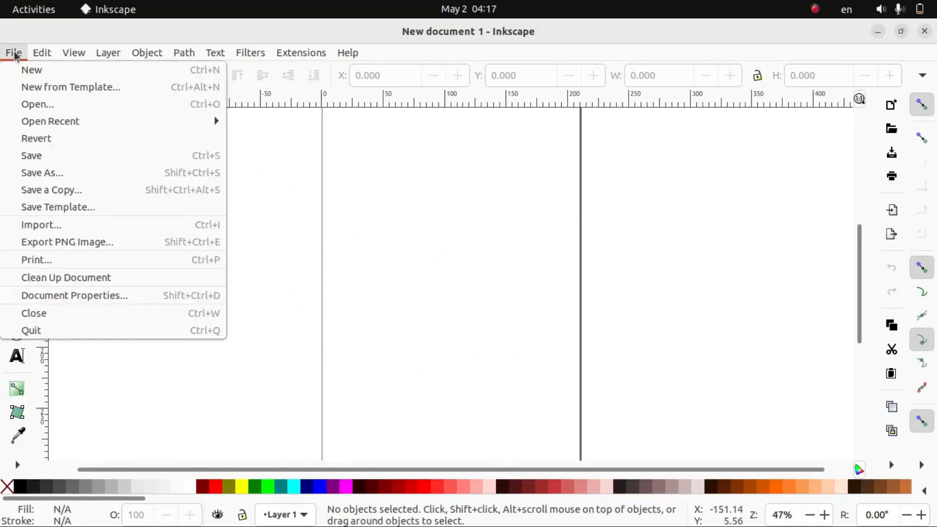
pyautogui.click(75, 296)
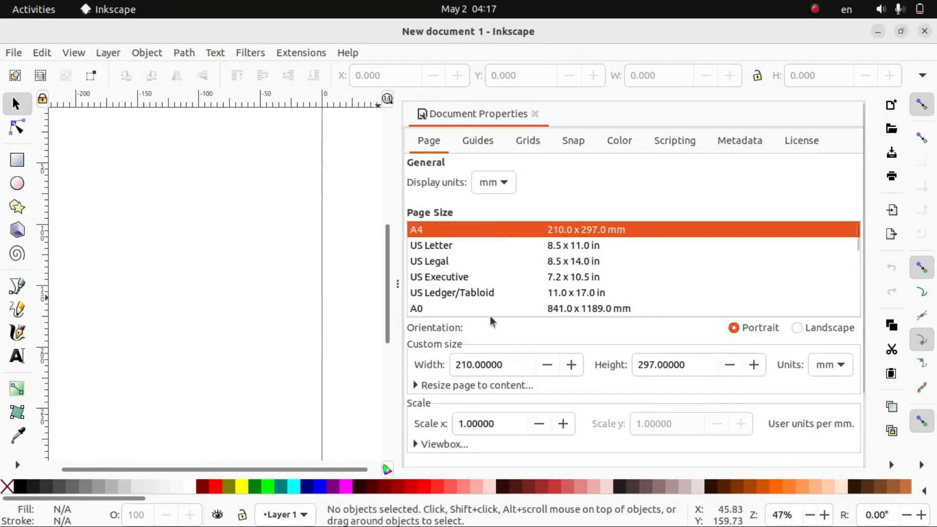
pyautogui.click(512, 366)
pyautogui.press('BackSpace')
pyautogui.press('BackSpace')
pyautogui.press('BackSpace')
pyautogui.press('BackSpace')
pyautogui.press('BackSpace')
pyautogui.press('BackSpace')
pyautogui.press('BackSpace')
pyautogui.press('BackSpace')
pyautogui.press('BackSpace')
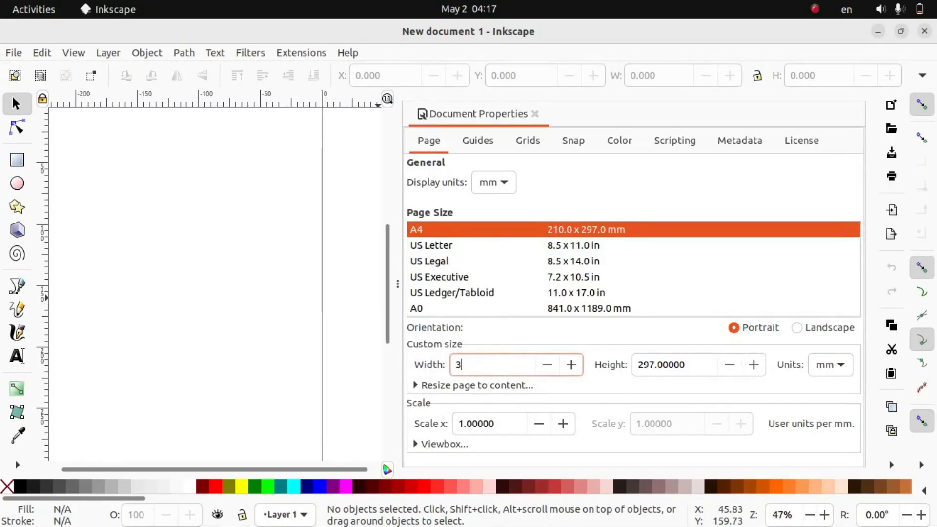
# Set the custom page height to 150 mm and close the document properties
pyautogui.click(692, 364)
pyautogui.press('BackSpace')
pyautogui.press('BackSpace')
pyautogui.press('BackSpace')
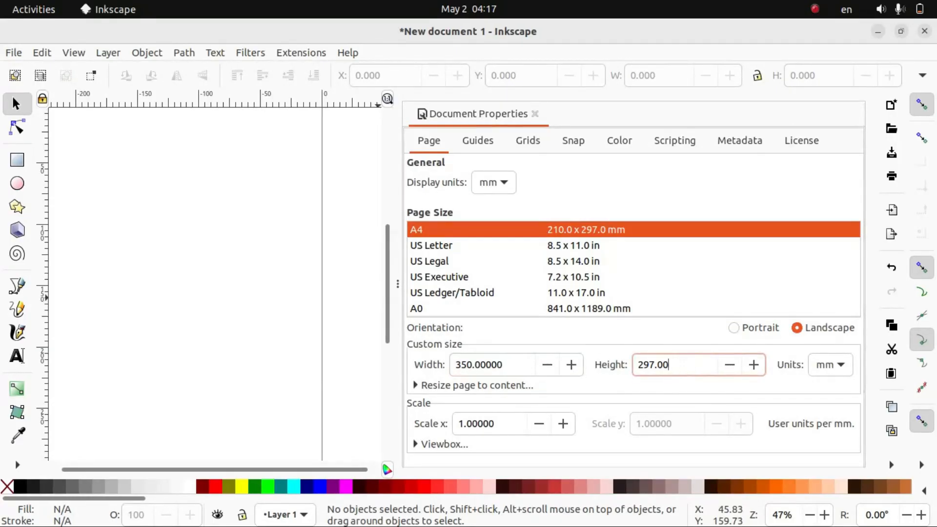
pyautogui.press('BackSpace')
pyautogui.press('BackSpace')
pyautogui.write('150')
pyautogui.press('Return')
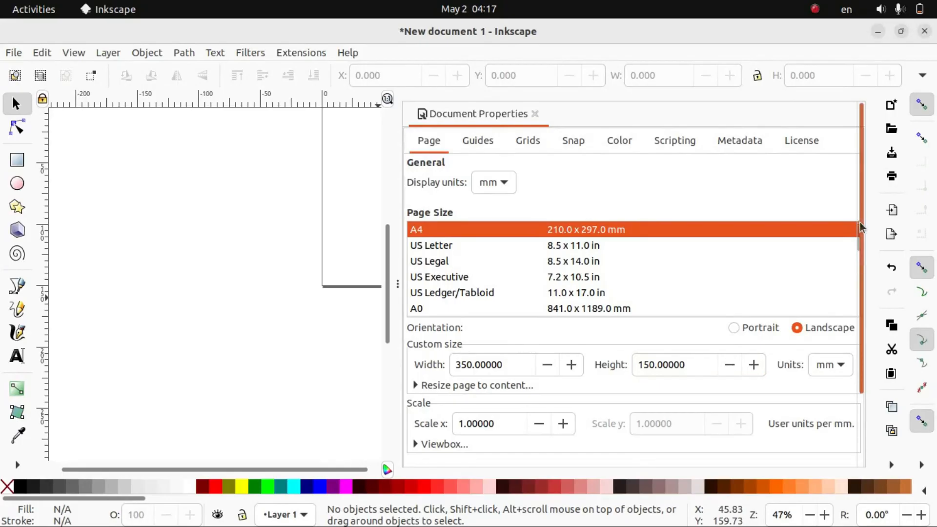
pyautogui.click(535, 114)
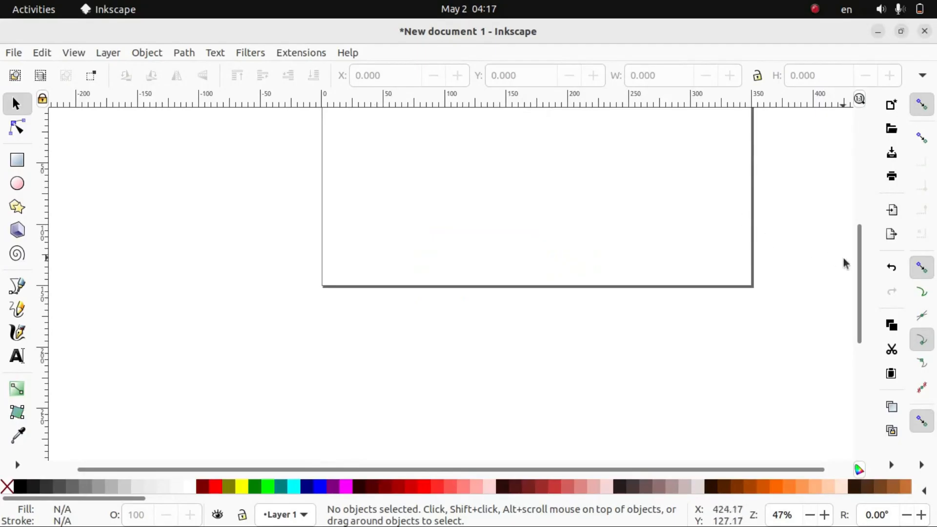
# Turn off the page border display in the document properties and close them
pyautogui.moveTo(857, 265); pyautogui.dragTo(857, 238)
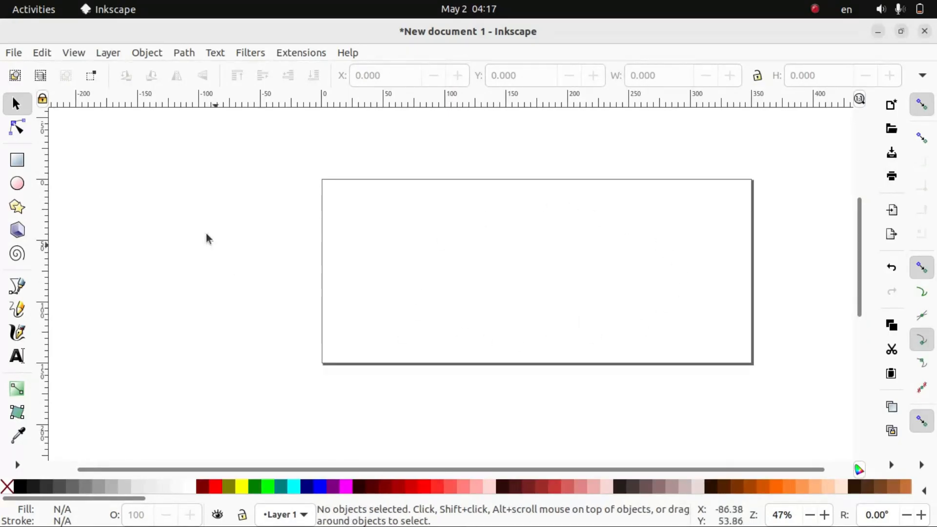
pyautogui.click(13, 54)
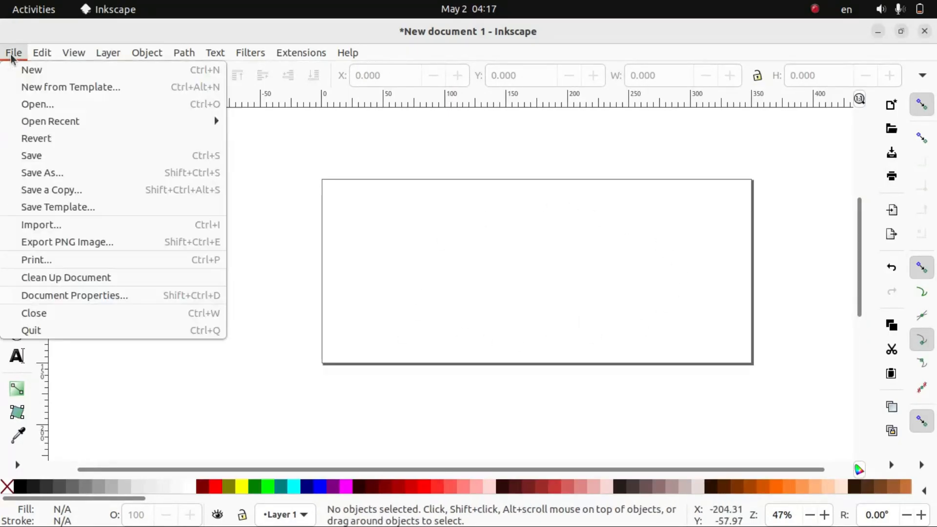
pyautogui.click(76, 295)
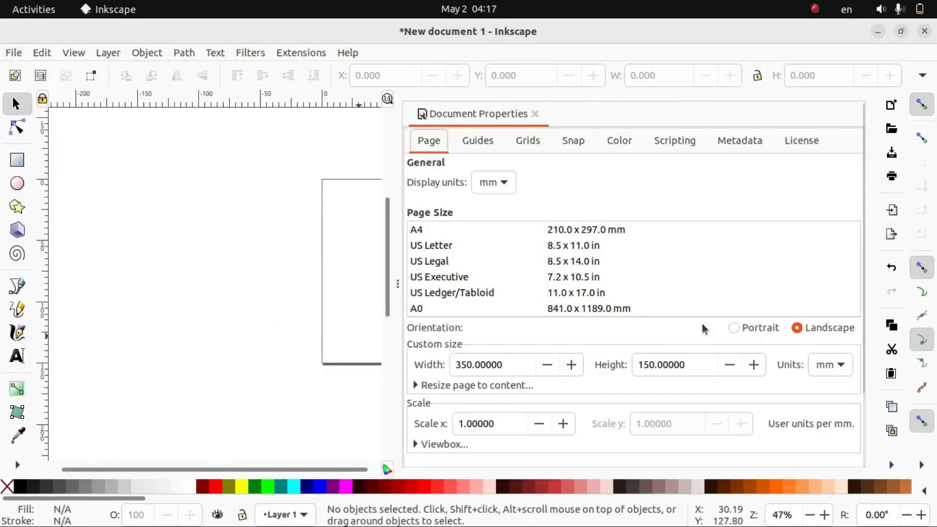
pyautogui.scroll(-4, 862, 278)
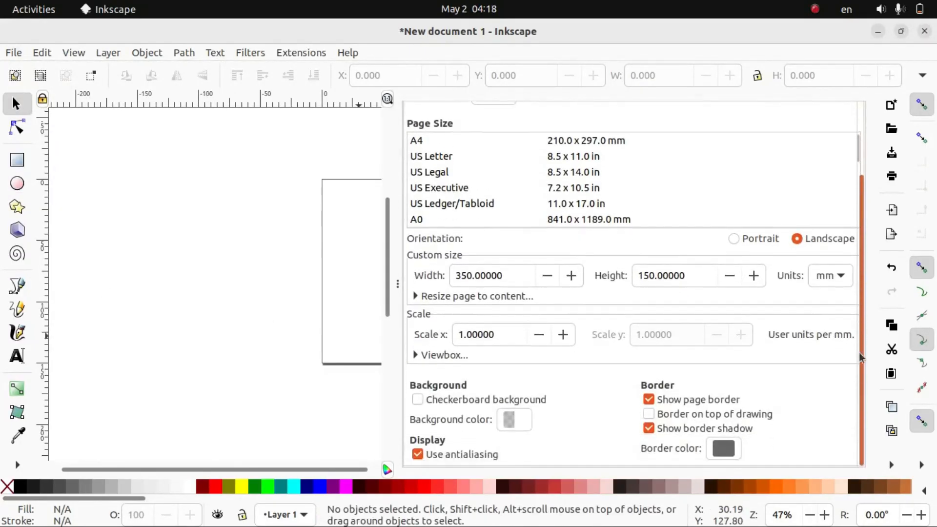
pyautogui.click(650, 400)
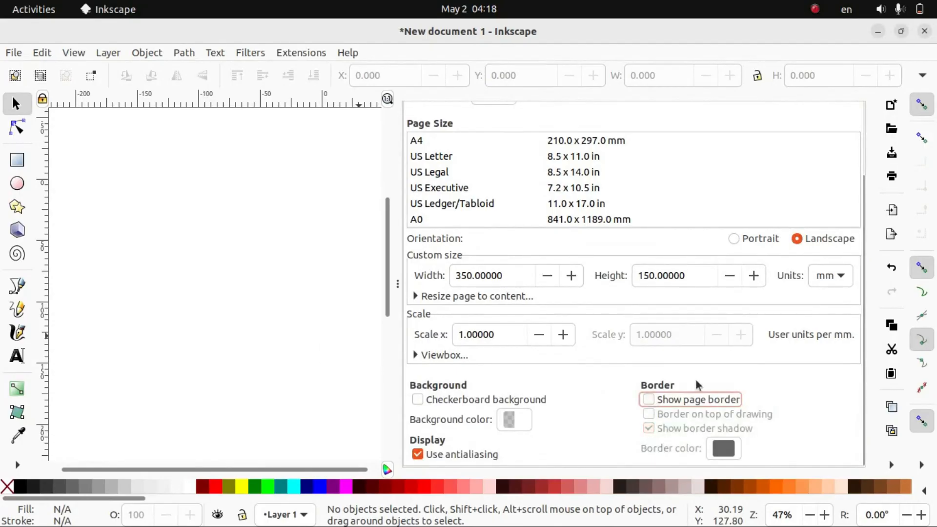
pyautogui.scroll(5, 862, 358)
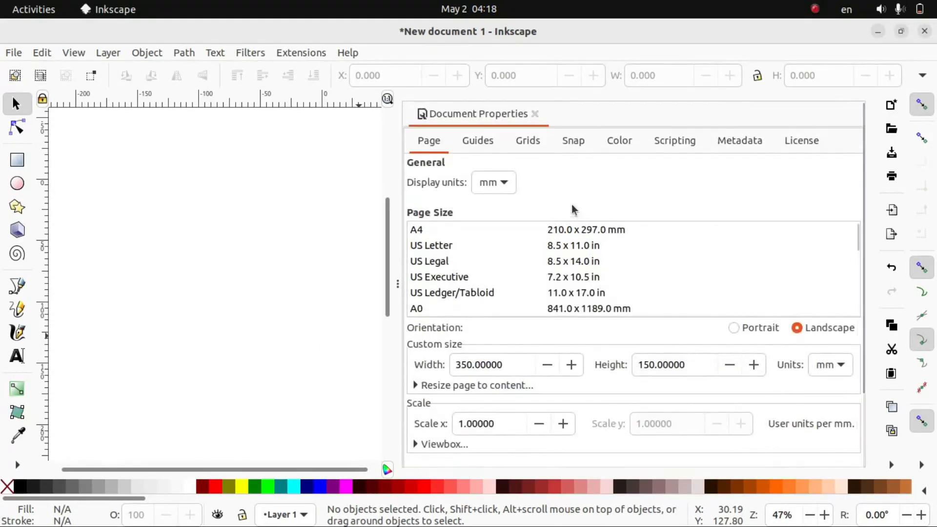
pyautogui.click(535, 114)
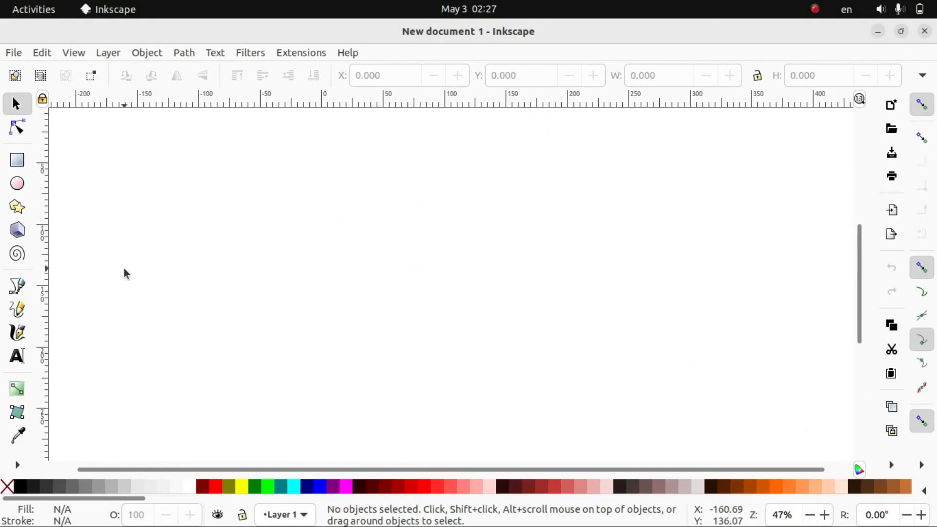
# Draw a rectangle about 115 × 114 mm on the canvas and try red and light red fills before filling it with cyan
pyautogui.click(17, 161)
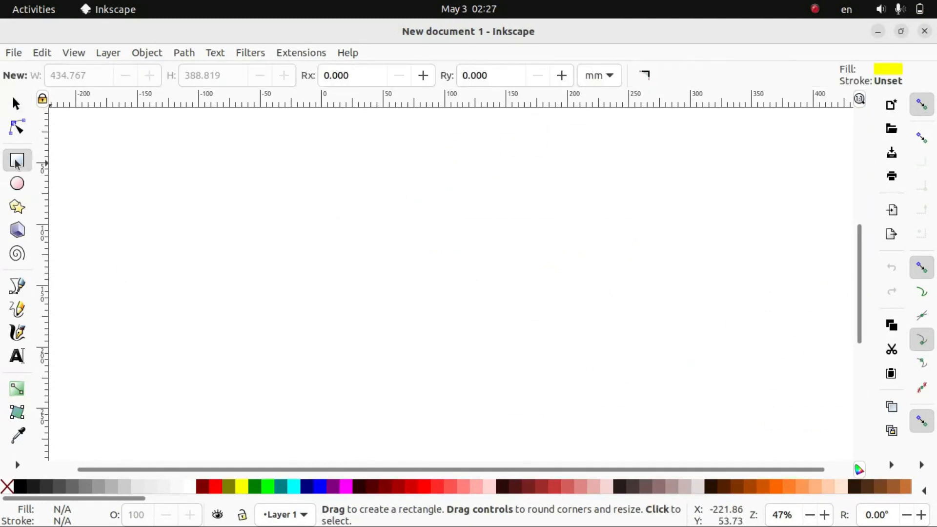
pyautogui.moveTo(241, 207); pyautogui.dragTo(382, 346)
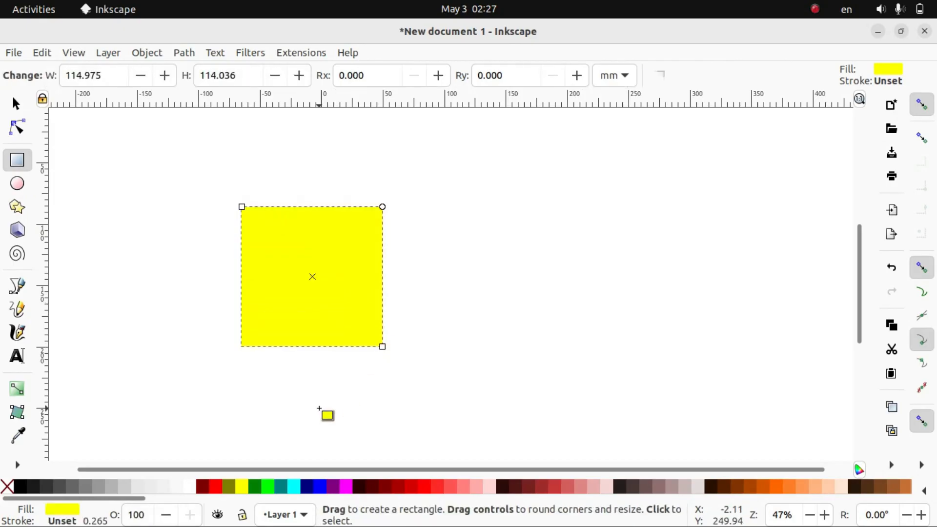
pyautogui.click(18, 108)
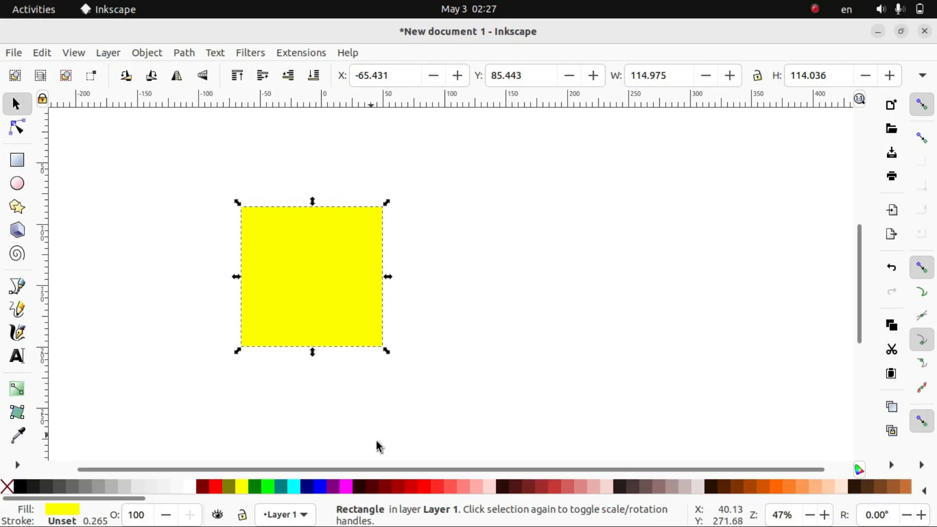
pyautogui.click(411, 488)
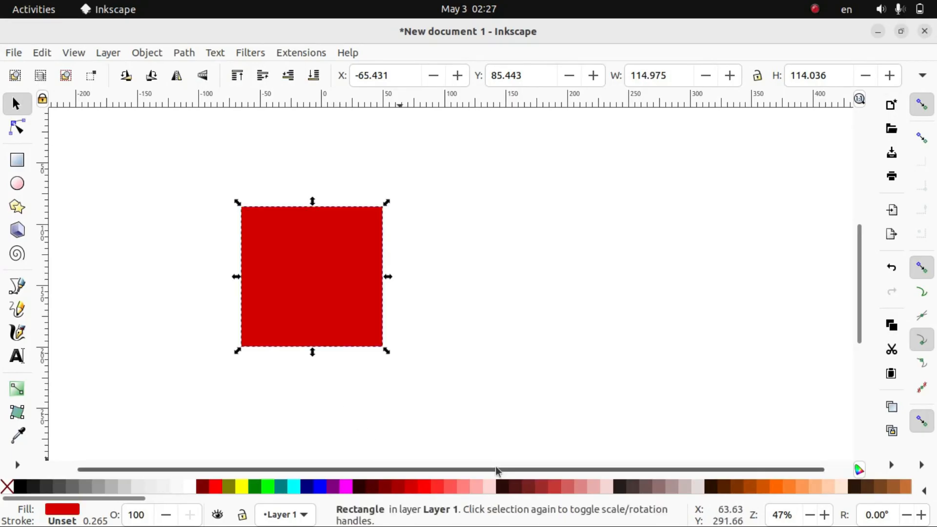
pyautogui.click(570, 489)
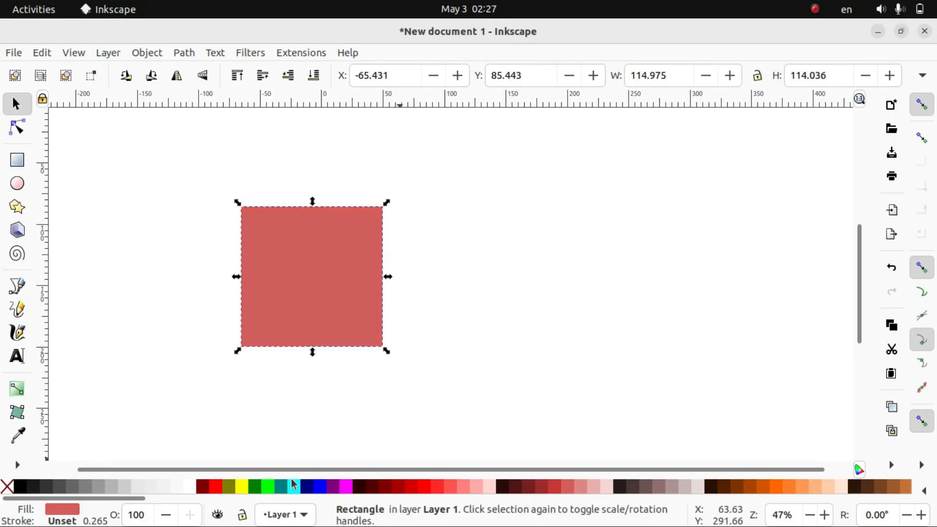
pyautogui.click(297, 488)
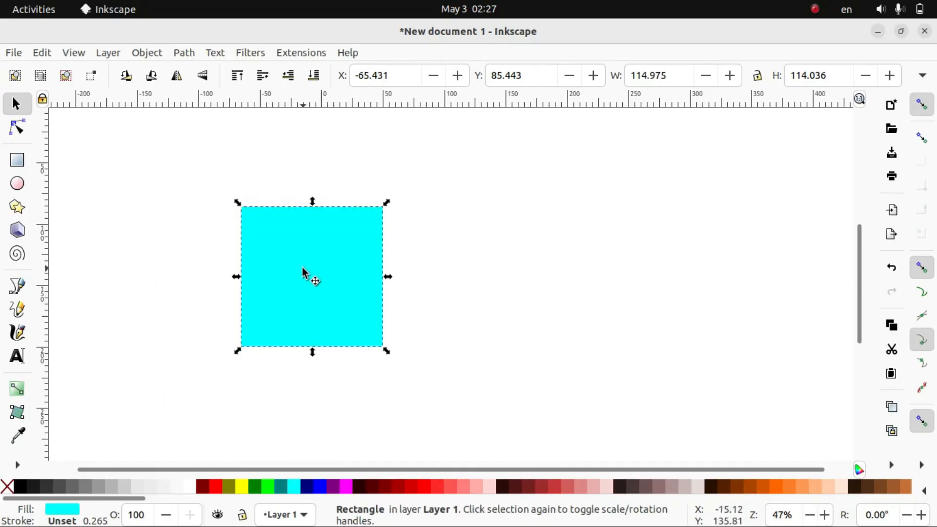
# Enlarge the cyan rectangle to about 139 × 125 mm and rotate it a quarter turn
pyautogui.moveTo(385, 204); pyautogui.dragTo(414, 192)
pyautogui.click(318, 267)
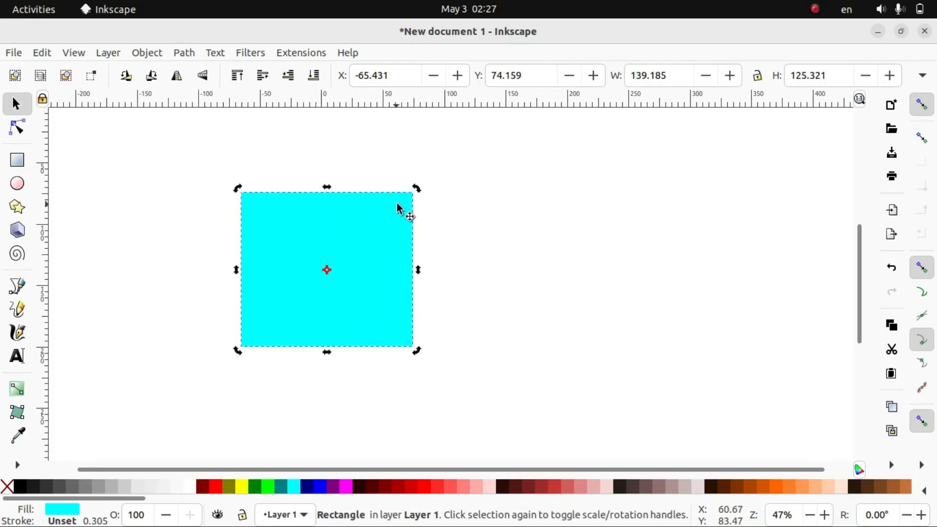
pyautogui.moveTo(417, 193); pyautogui.dragTo(371, 313)
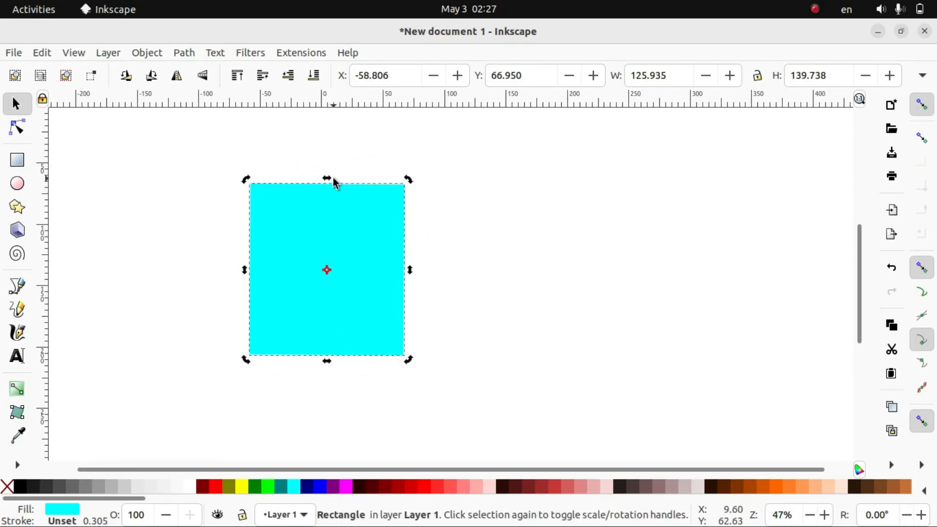
# Skew the cyan rectangle horizontally and back to upright, and delete it
pyautogui.moveTo(327, 179); pyautogui.dragTo(266, 200)
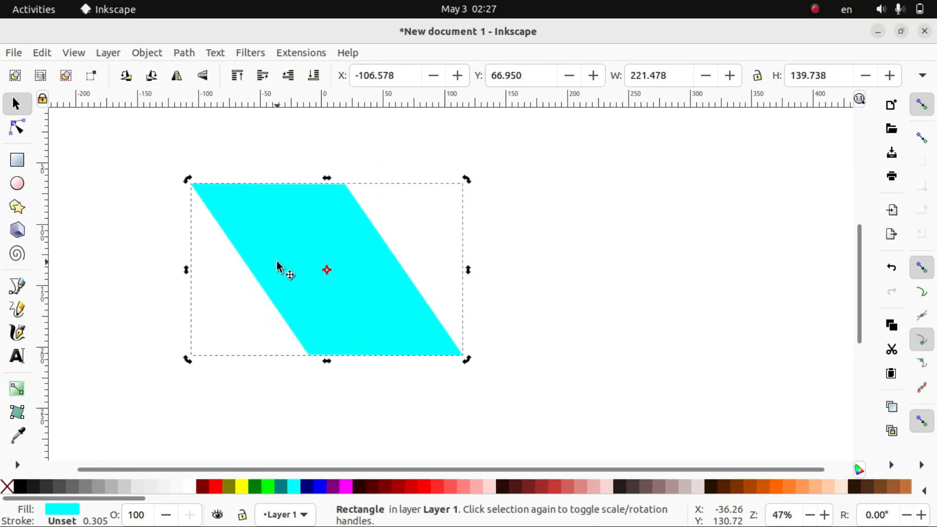
pyautogui.moveTo(328, 177); pyautogui.dragTo(387, 201)
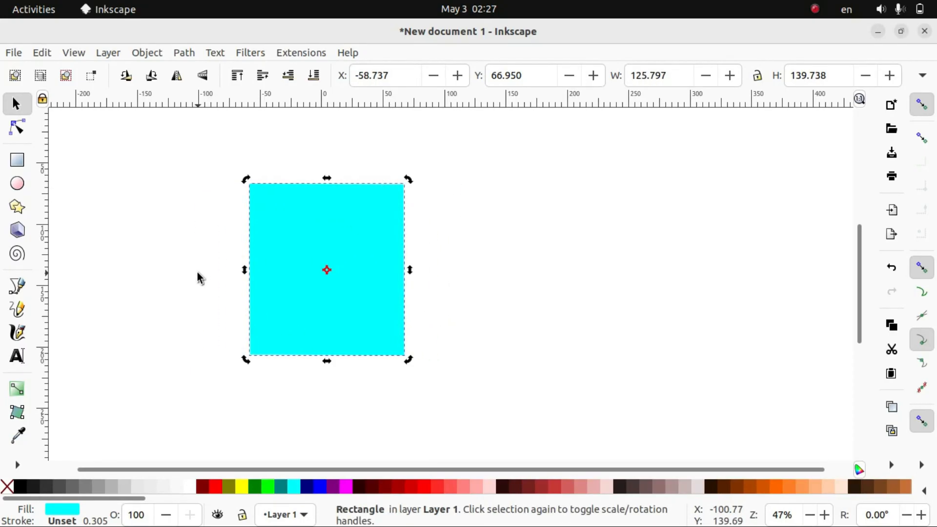
pyautogui.press('Delete')
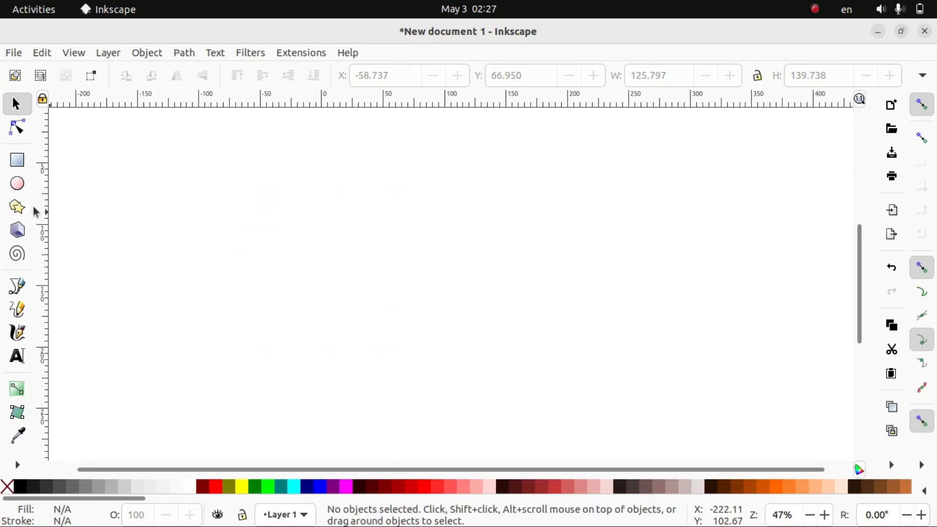
# Draw an ellipse about 123 × 131 mm on the canvas and fill it with blue
pyautogui.click(20, 185)
pyautogui.moveTo(293, 192); pyautogui.dragTo(444, 353)
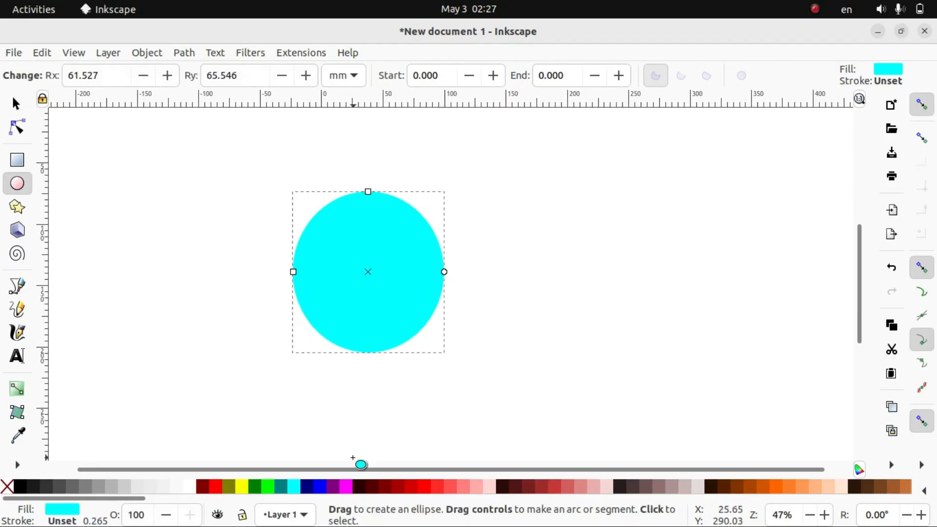
pyautogui.click(321, 486)
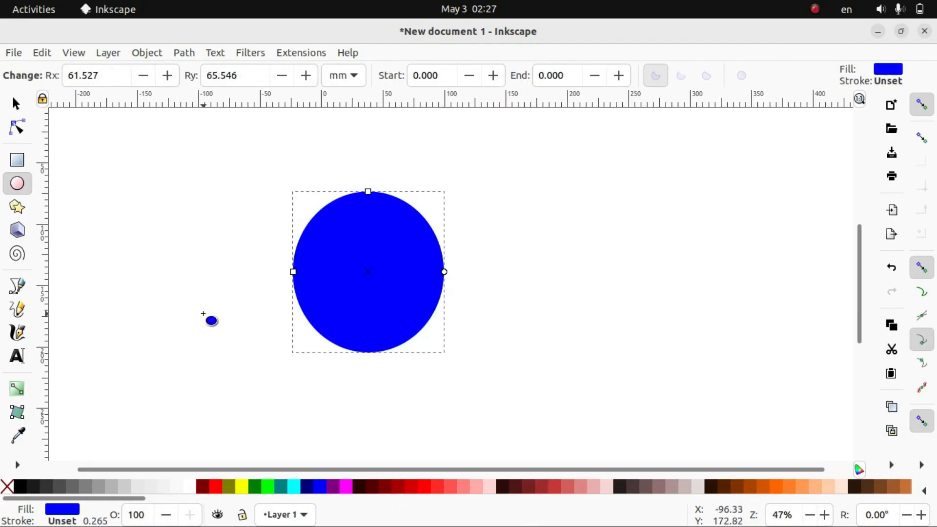
# Delete the blue ellipse
pyautogui.click(22, 108)
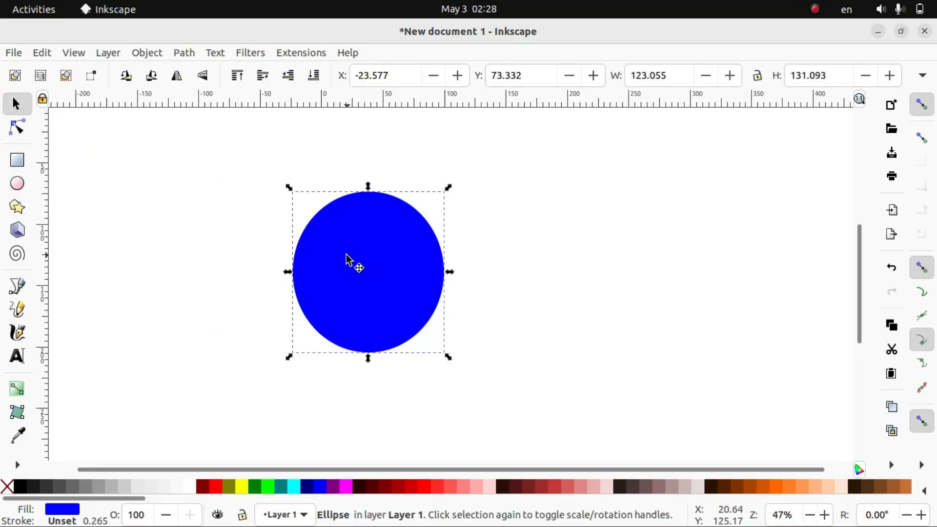
pyautogui.press('Delete')
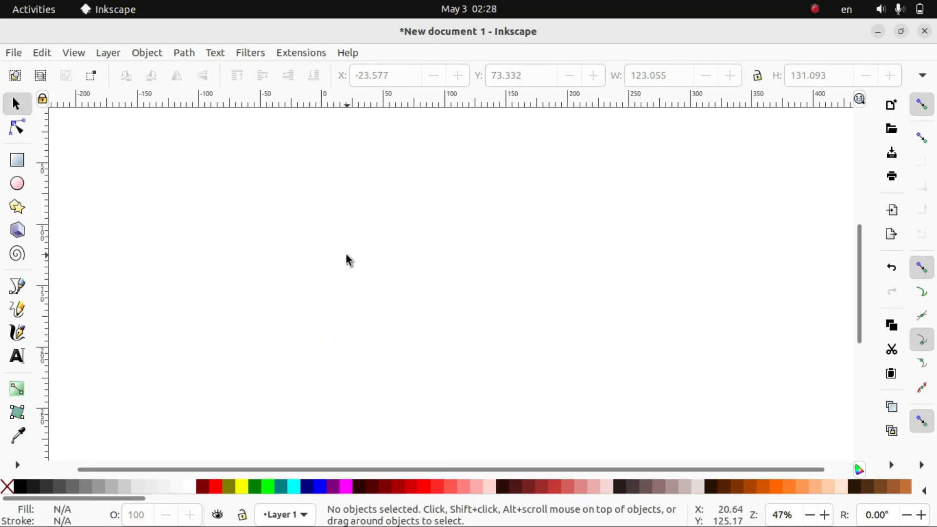
# Draw a half-ellipse slice with a start angle of 180 and radii of about 72 × 78 mm
pyautogui.click(18, 186)
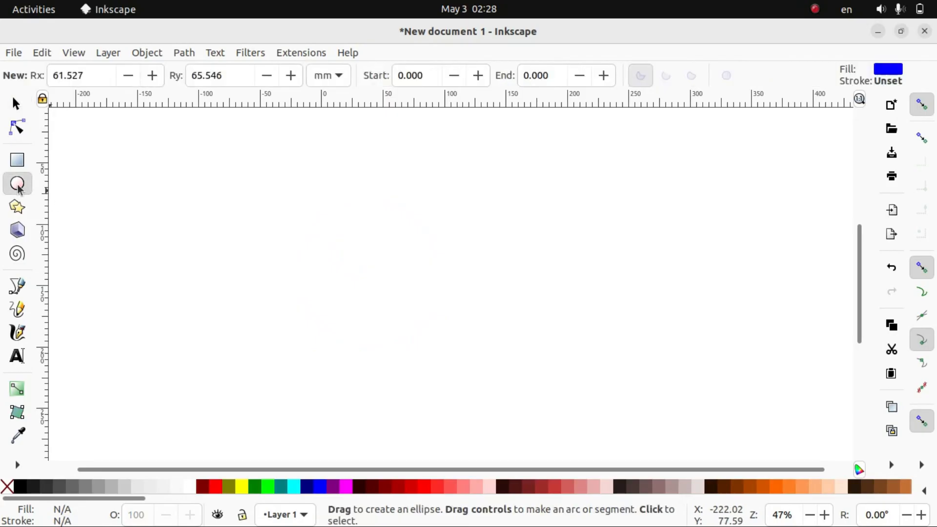
pyautogui.click(426, 81)
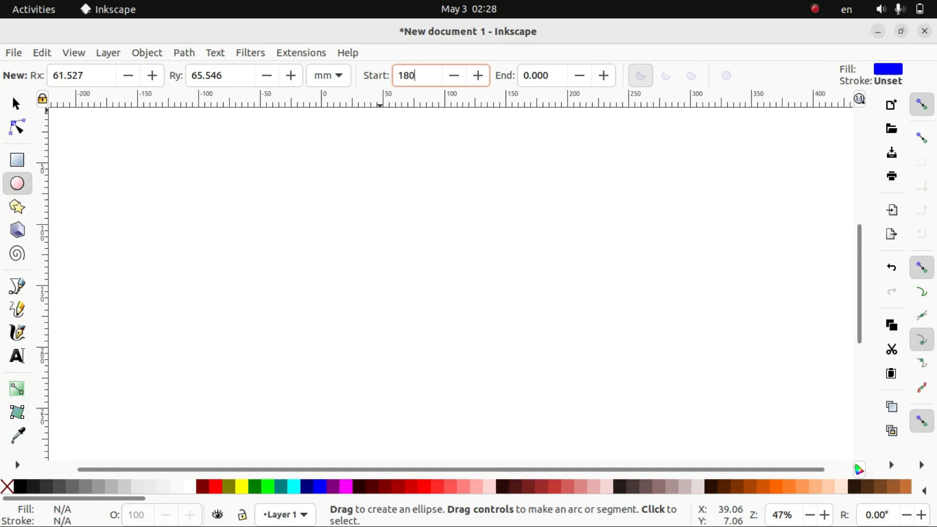
pyautogui.press('Return')
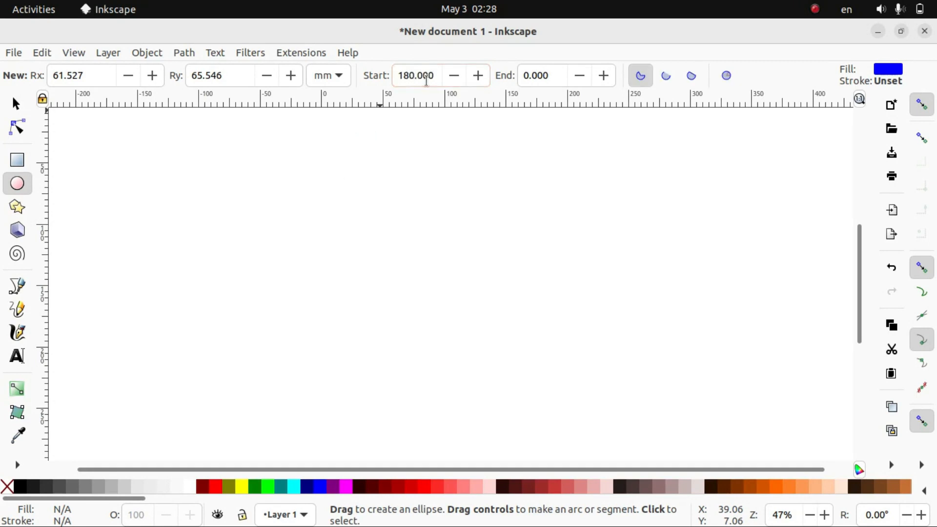
pyautogui.moveTo(305, 187); pyautogui.dragTo(484, 373)
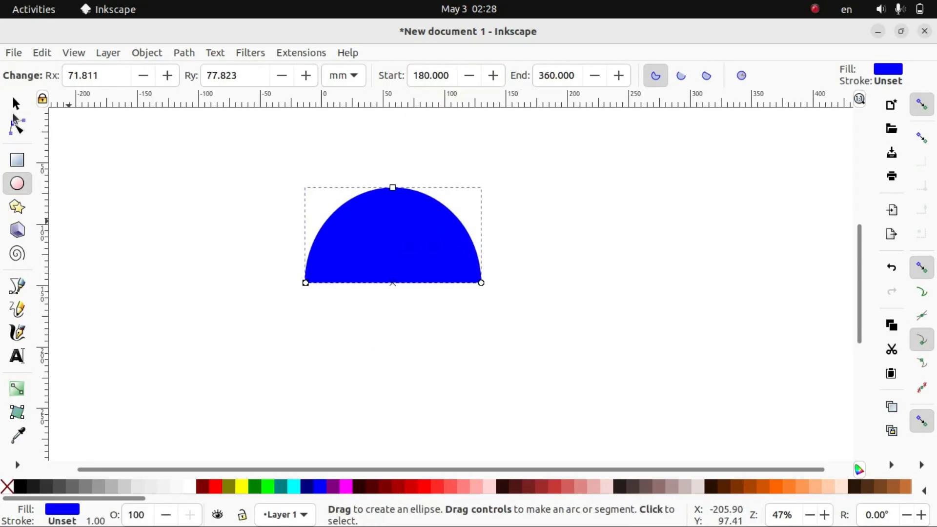
# Delete the blue half-ellipse slice from the canvas
pyautogui.click(24, 101)
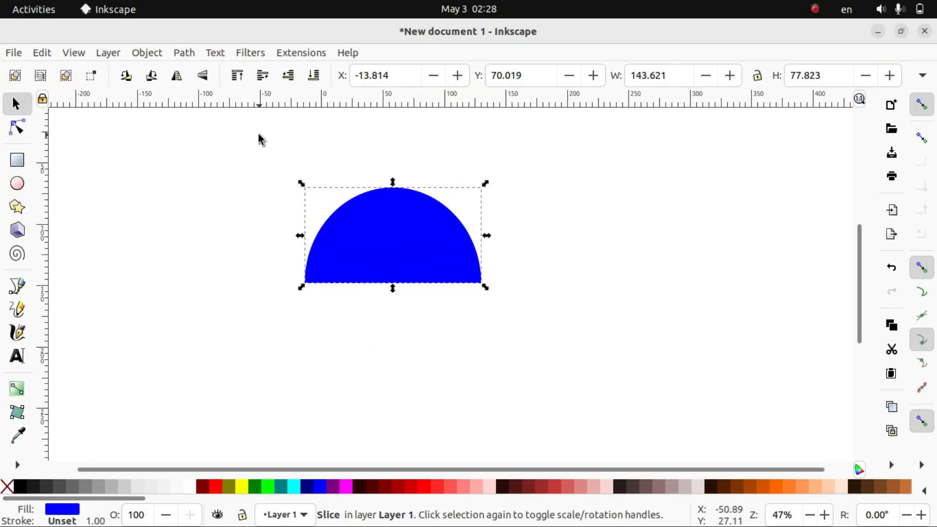
pyautogui.press('Delete')
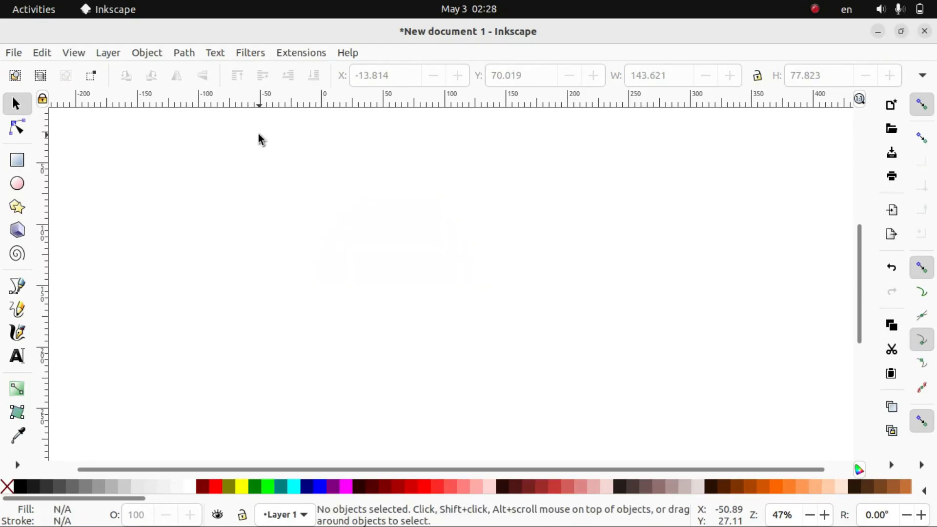
# Draw a half-ellipse slice with a start angle of 0, an end angle of 180 and radii of about 65 × 64 mm
pyautogui.click(17, 183)
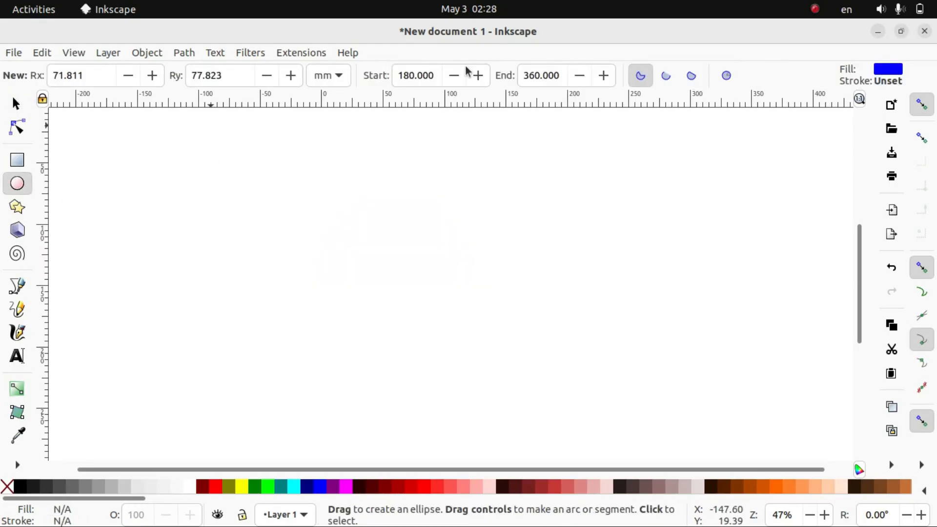
pyautogui.click(432, 75)
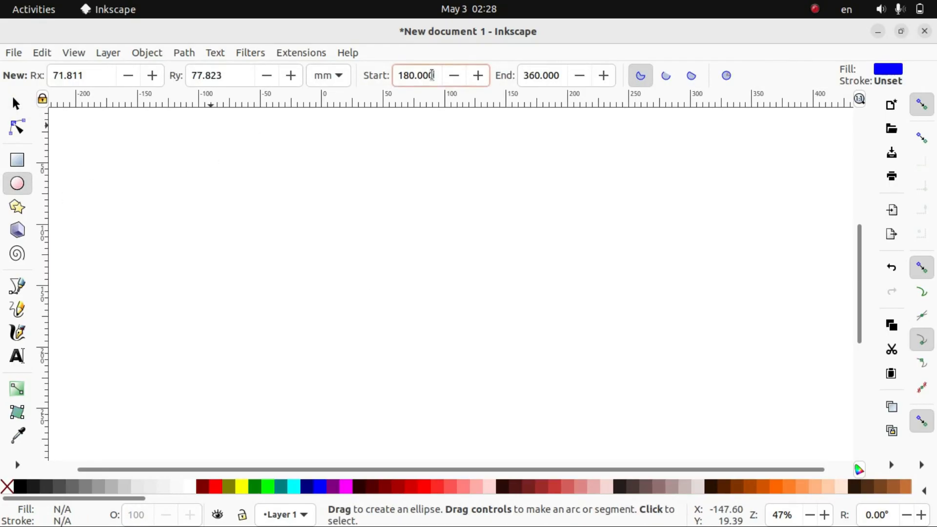
pyautogui.press('BackSpace')
pyautogui.press('BackSpace')
pyautogui.press('BackSpace')
pyautogui.press('BackSpace')
pyautogui.press('BackSpace')
pyautogui.press('BackSpace')
pyautogui.press('Tab')
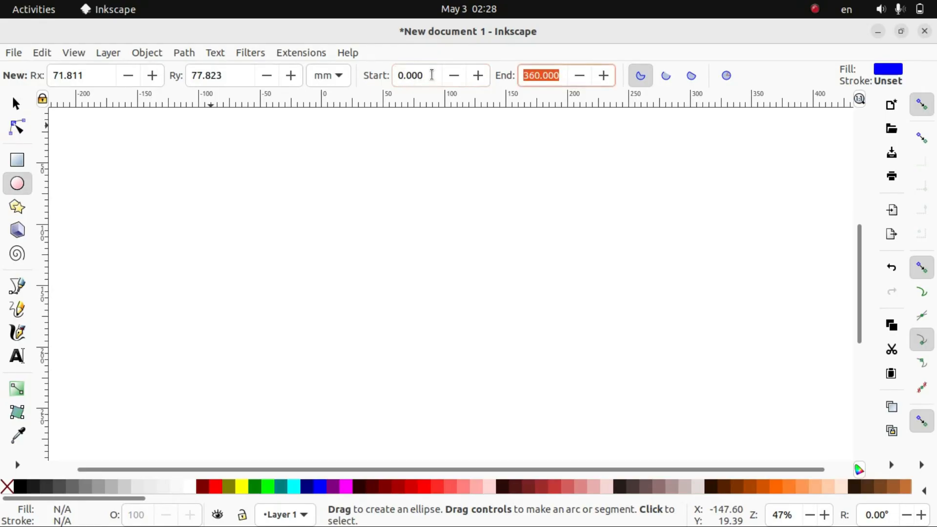
pyautogui.press('BackSpace')
pyautogui.press('Return')
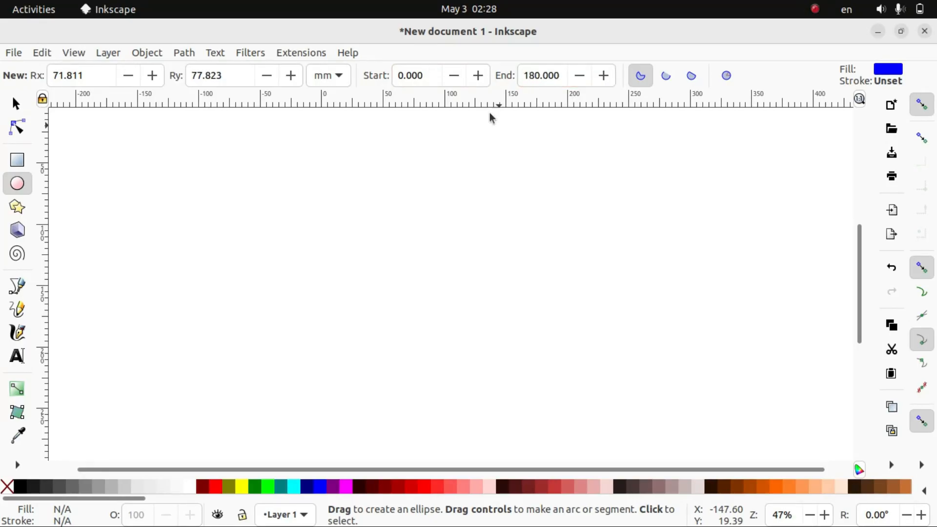
pyautogui.moveTo(352, 224); pyautogui.dragTo(513, 383)
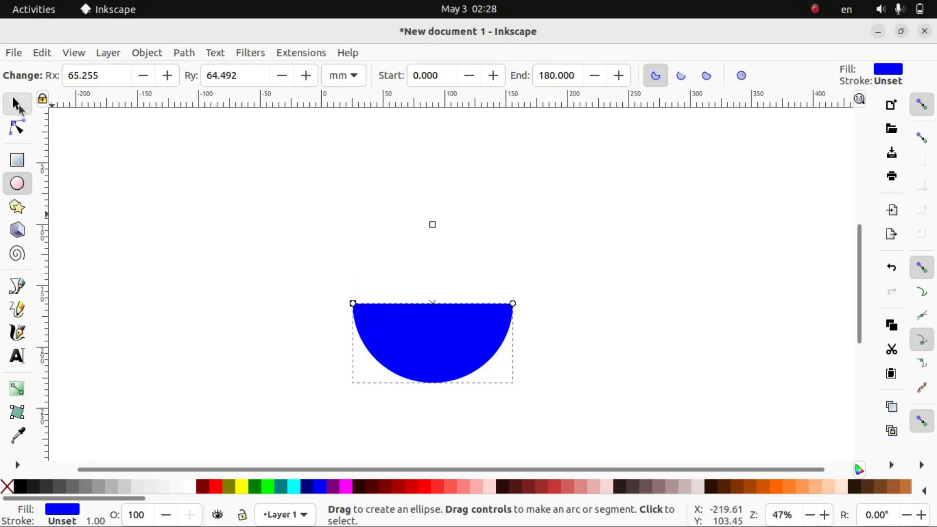
# Rotate the blue half-ellipse about half a turn so its curved side faces up, and delete it
pyautogui.click(17, 103)
pyautogui.click(406, 344)
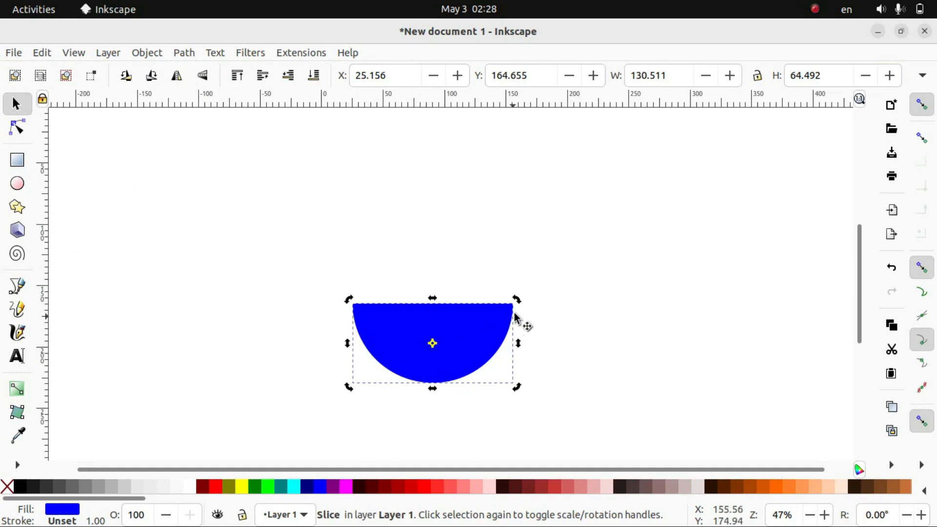
pyautogui.moveTo(517, 300); pyautogui.dragTo(399, 358)
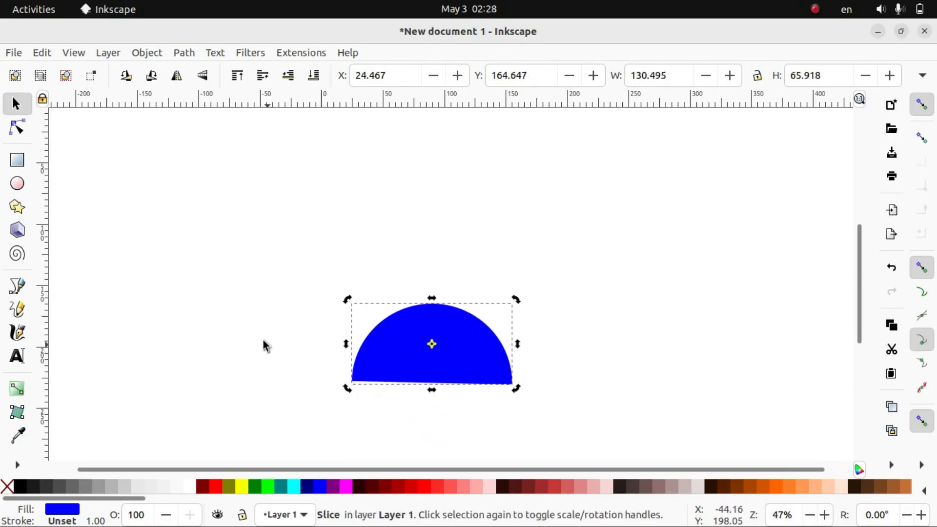
pyautogui.press('Delete')
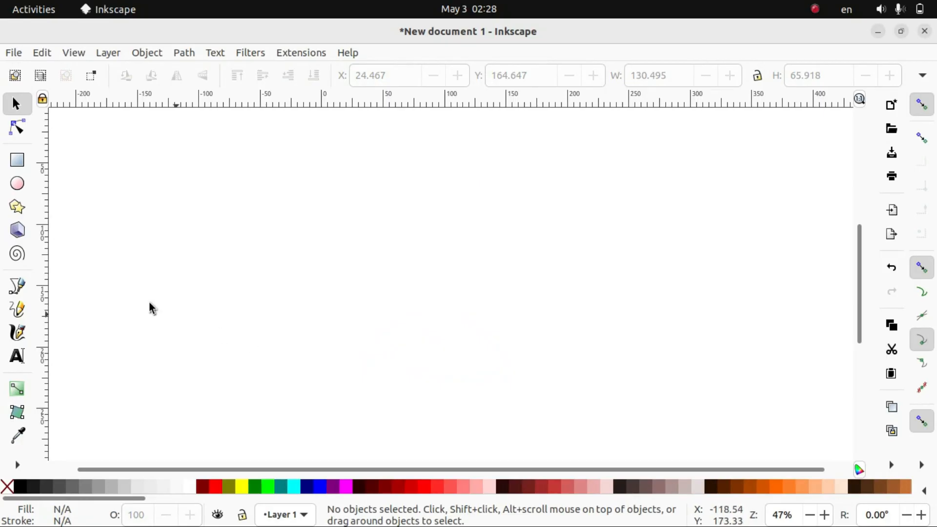
# Draw a blue 3D box in perspective on the canvas and delete it
pyautogui.click(17, 230)
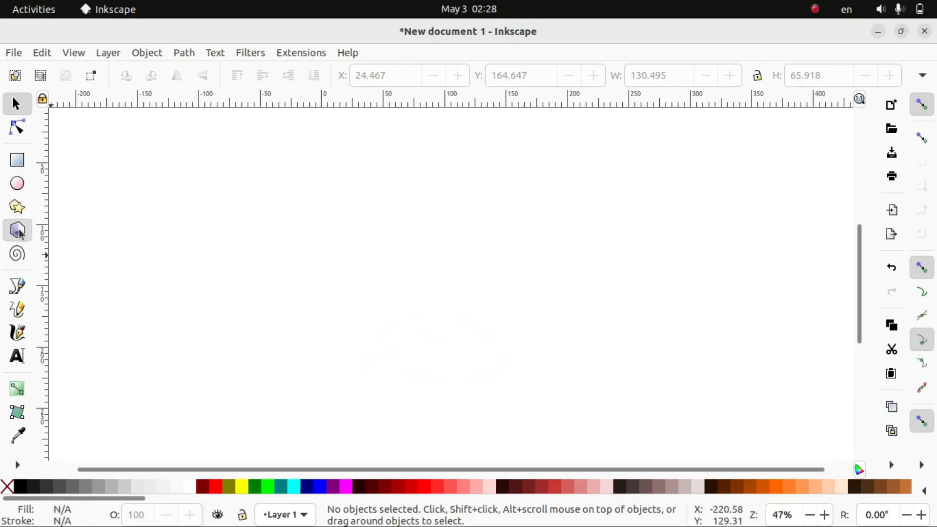
pyautogui.moveTo(223, 228); pyautogui.dragTo(283, 298)
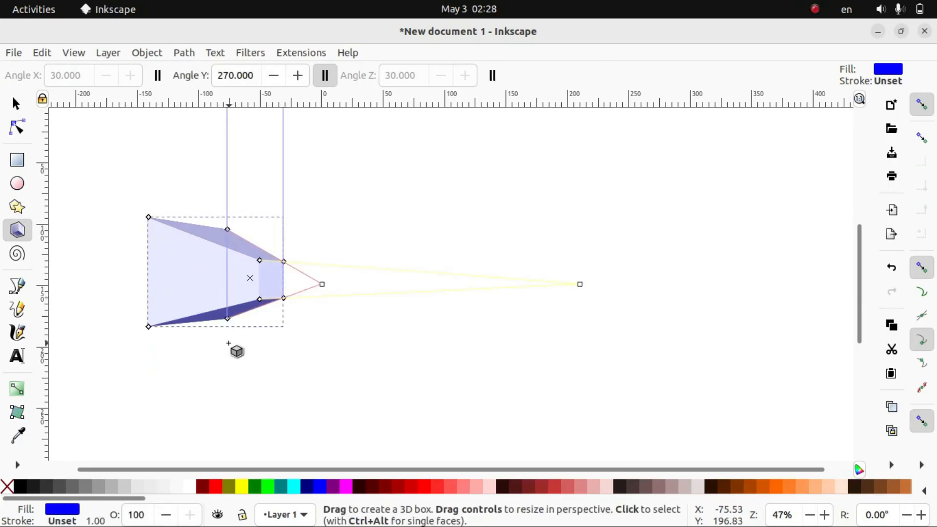
pyautogui.press('Delete')
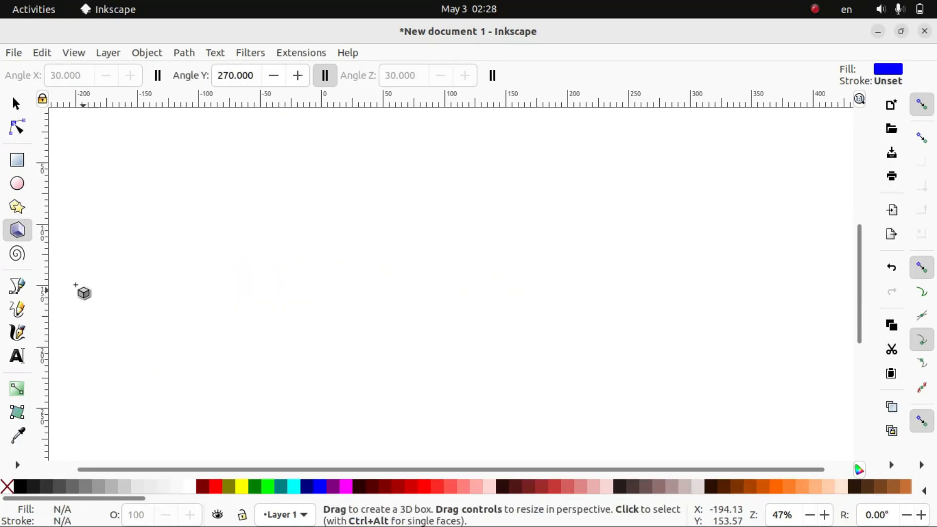
# Draw a spiral with 3 turns, about 146 × 132 mm, and delete it
pyautogui.click(17, 254)
pyautogui.moveTo(303, 229); pyautogui.dragTo(381, 293)
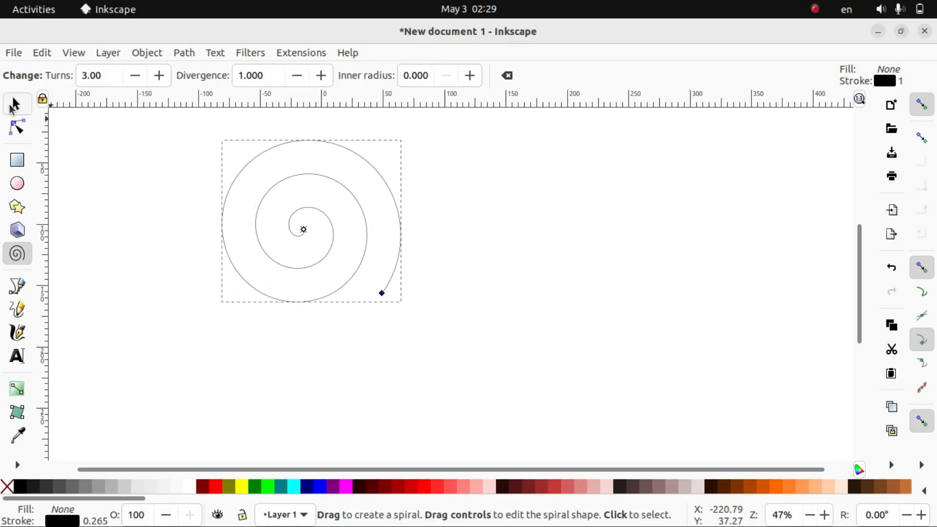
pyautogui.click(14, 103)
pyautogui.press('Delete')
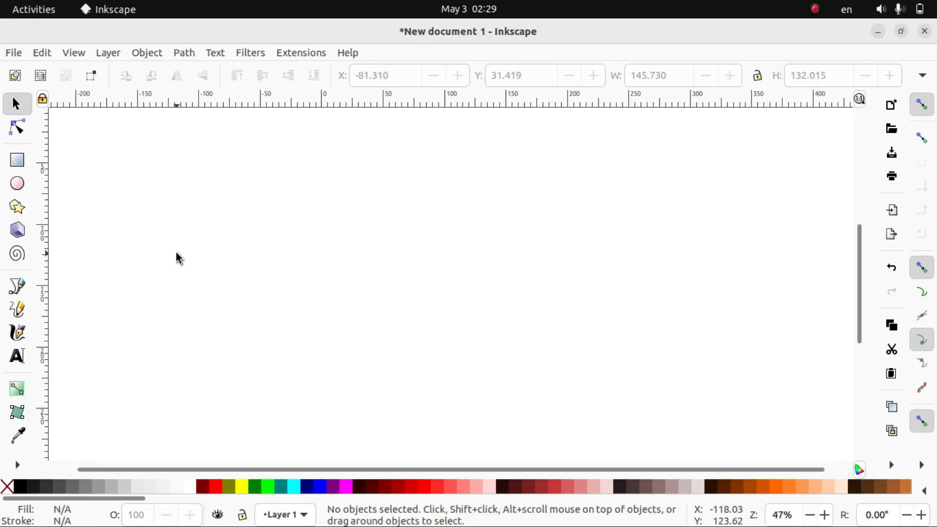
# Draw a closed six-sided path about 151 × 153 mm with straight Bezier tool segments, and fill it with bright green
pyautogui.click(18, 287)
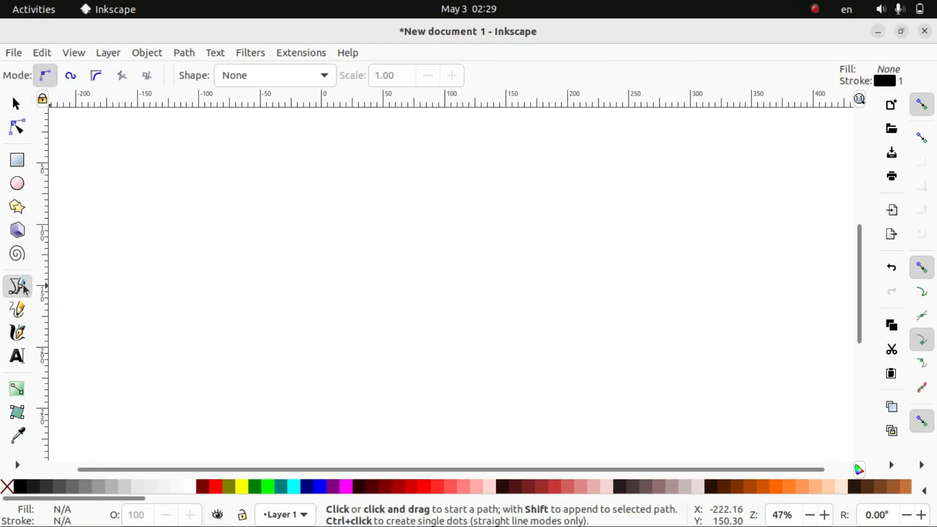
pyautogui.click(247, 230)
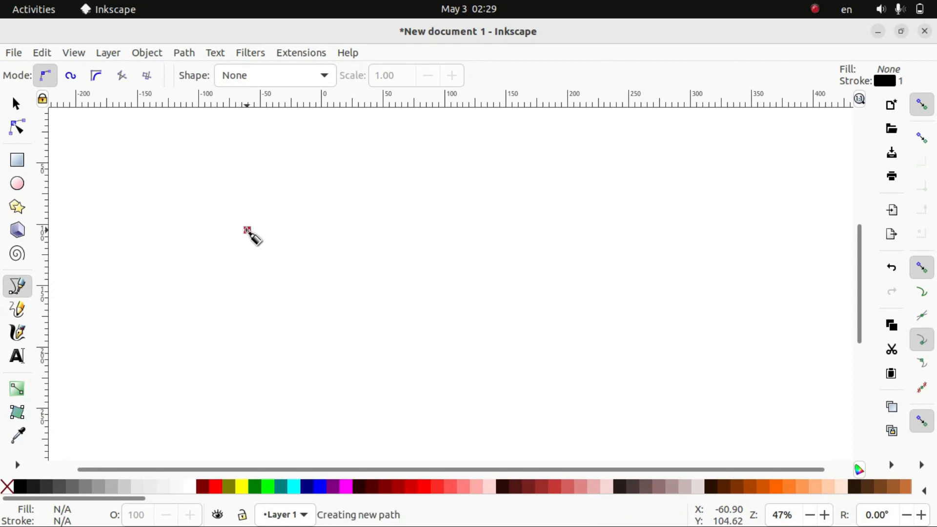
pyautogui.click(337, 194)
pyautogui.click(412, 247)
pyautogui.click(394, 337)
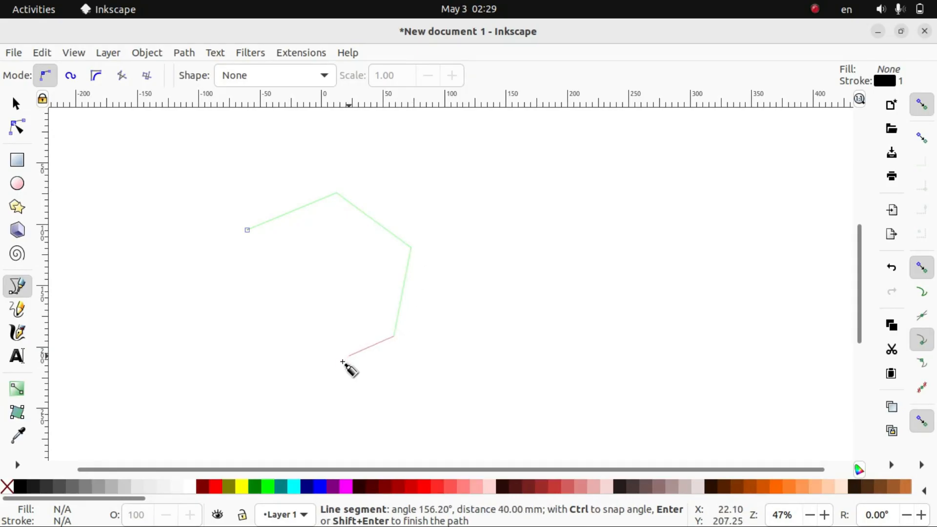
pyautogui.click(311, 379)
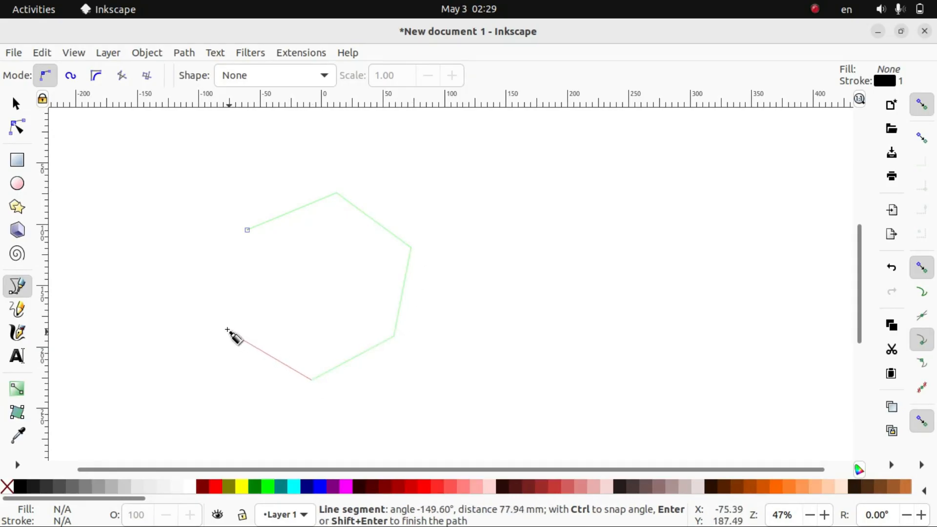
pyautogui.click(227, 326)
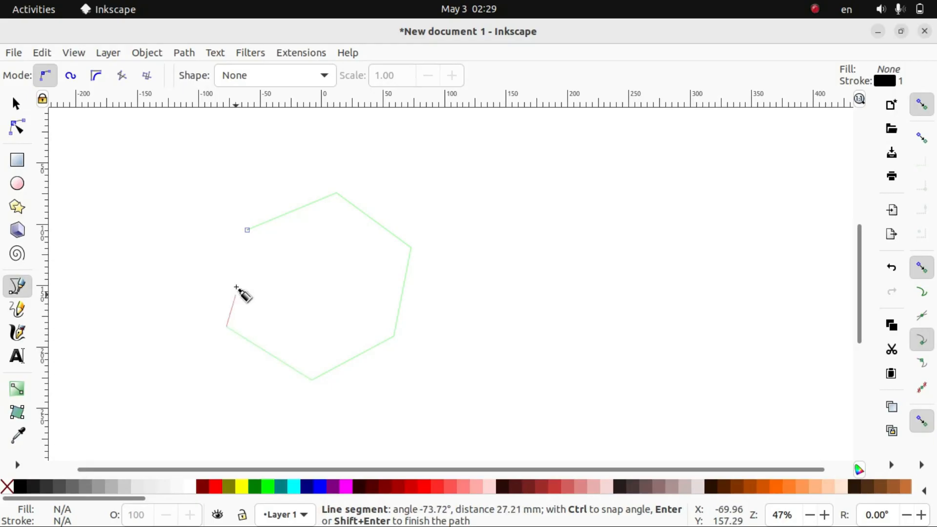
pyautogui.click(247, 230)
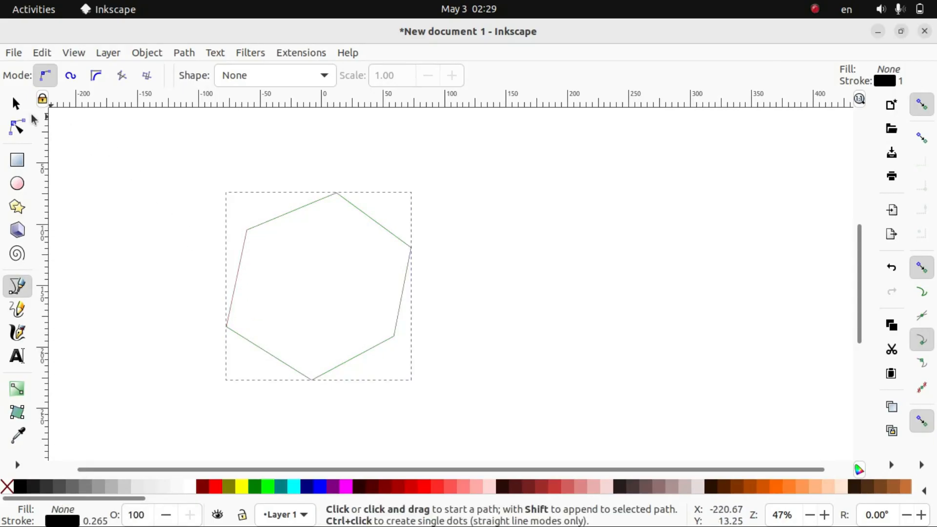
pyautogui.click(24, 110)
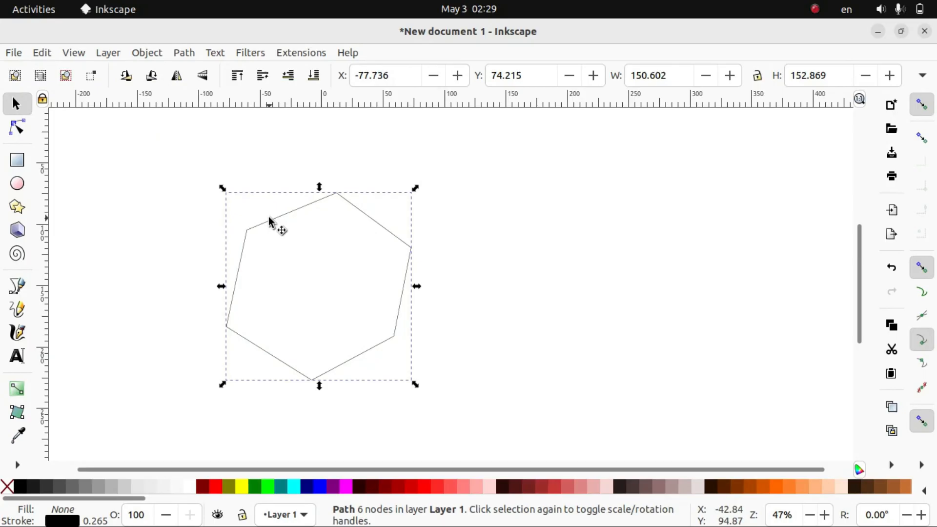
pyautogui.click(266, 487)
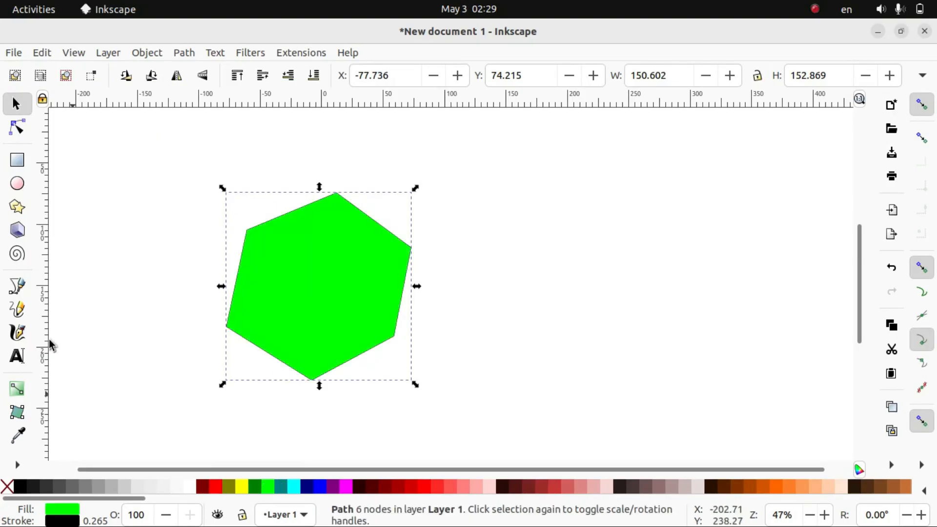
# Bend all six edges of the green polygon inward to form a curved six-pointed star, and delete the shape
pyautogui.click(18, 128)
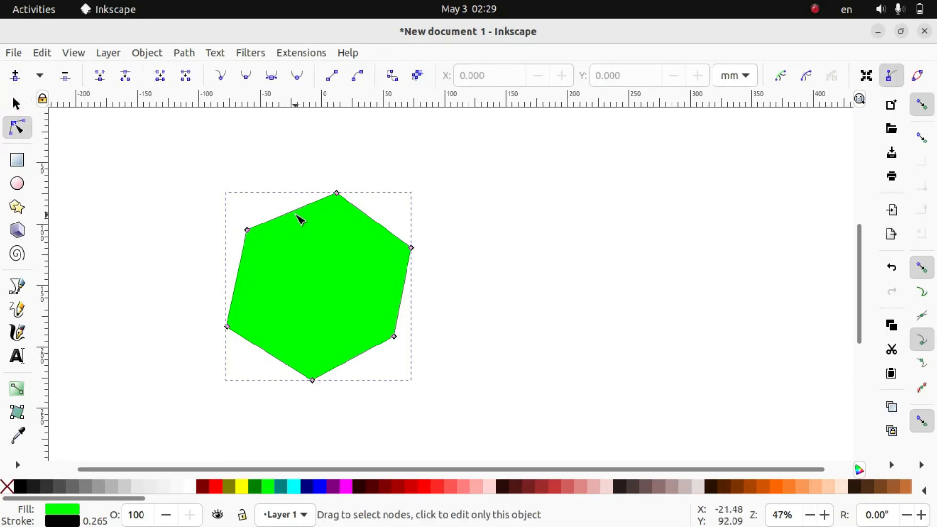
pyautogui.moveTo(300, 210); pyautogui.dragTo(323, 243)
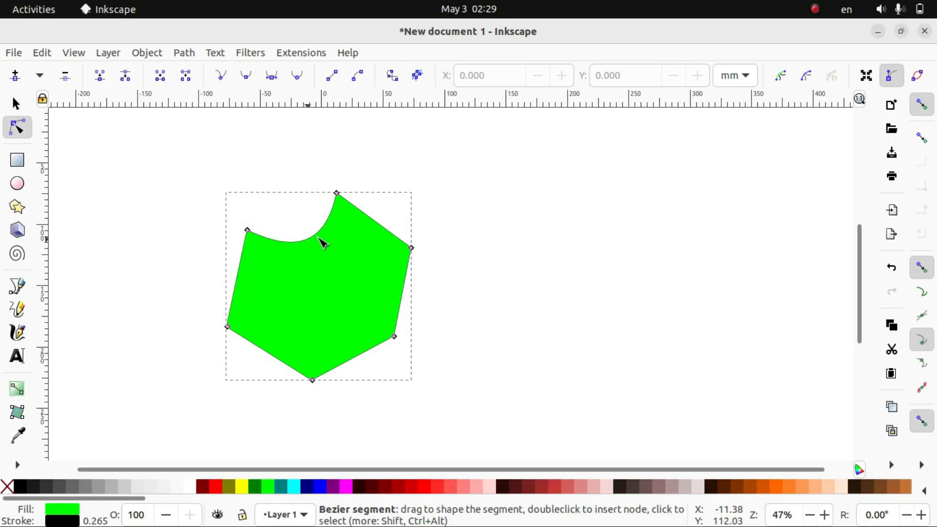
pyautogui.moveTo(383, 228); pyautogui.dragTo(358, 257)
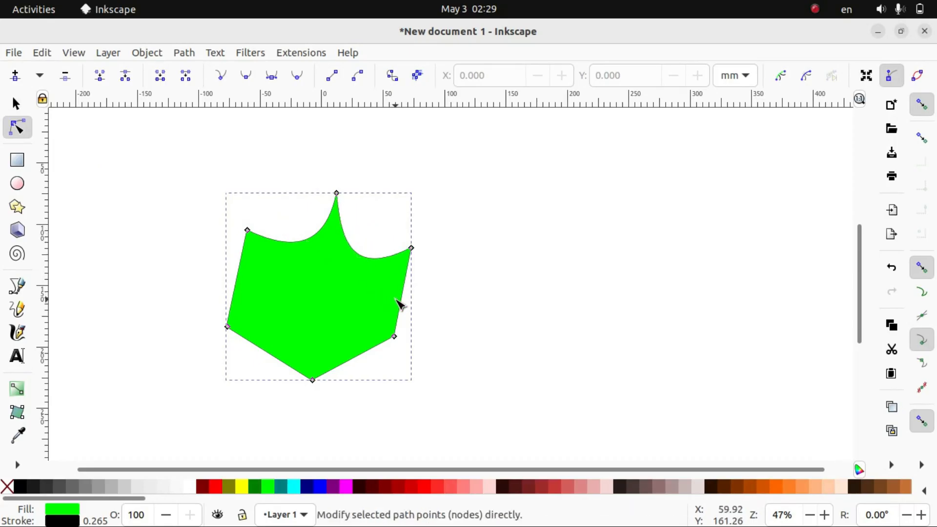
pyautogui.moveTo(403, 306); pyautogui.dragTo(376, 307)
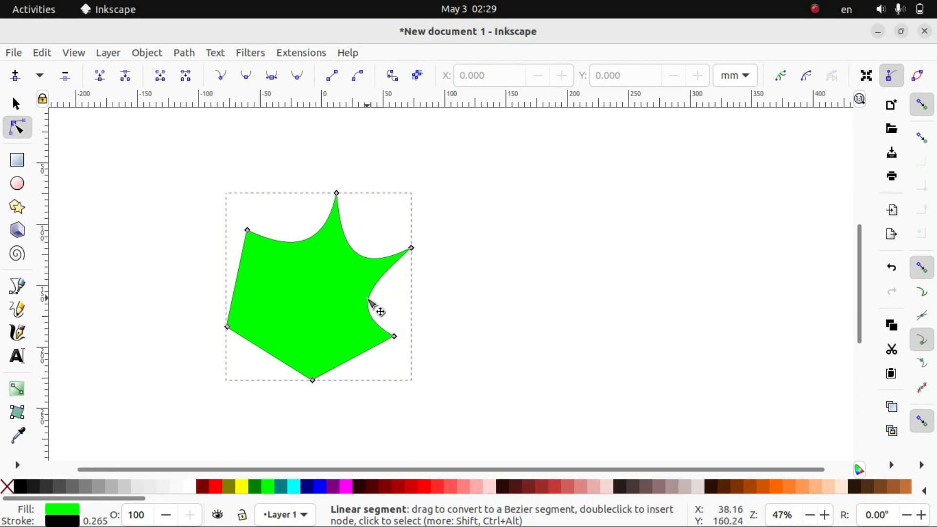
pyautogui.moveTo(355, 356); pyautogui.dragTo(344, 338)
pyautogui.moveTo(258, 346); pyautogui.dragTo(286, 325)
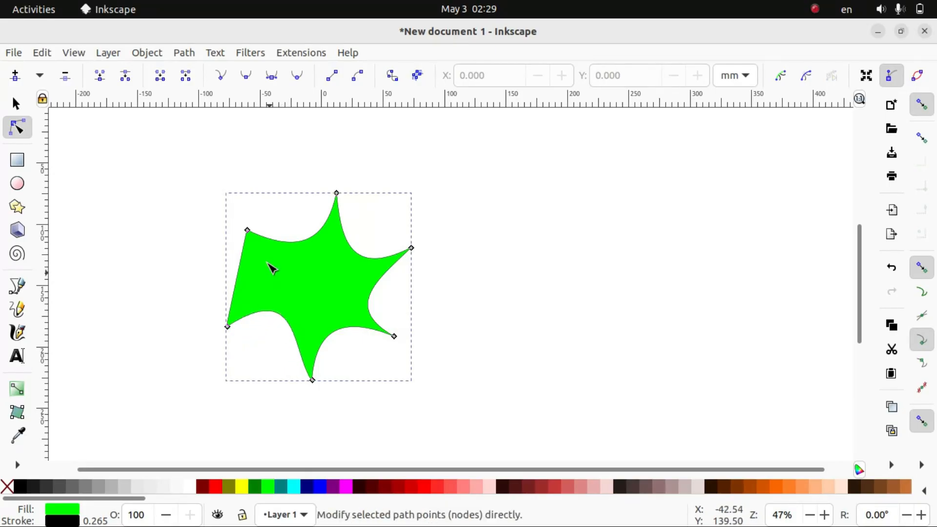
pyautogui.moveTo(239, 282); pyautogui.dragTo(276, 279)
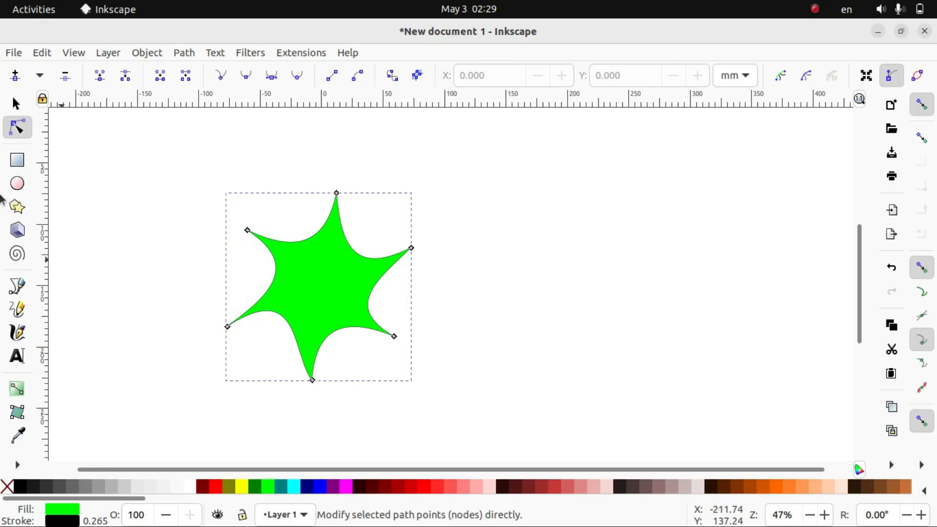
pyautogui.click(16, 103)
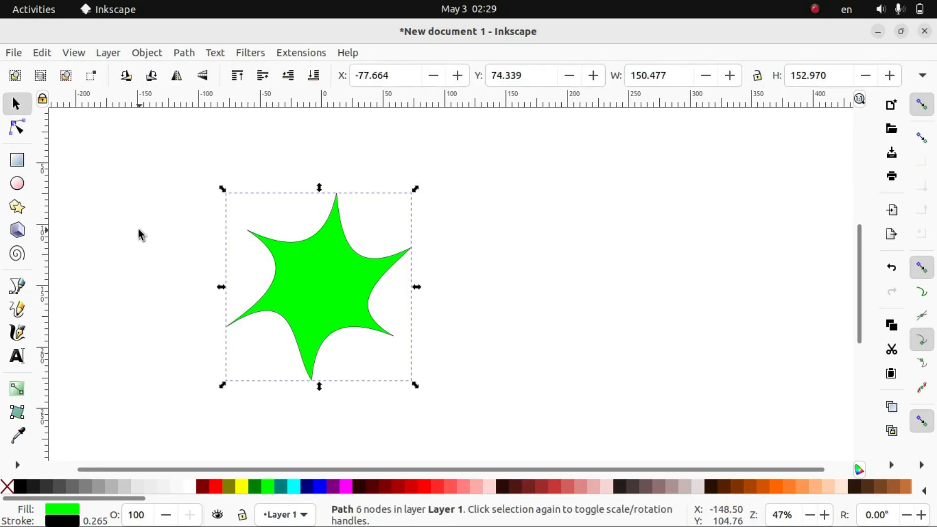
pyautogui.press('Delete')
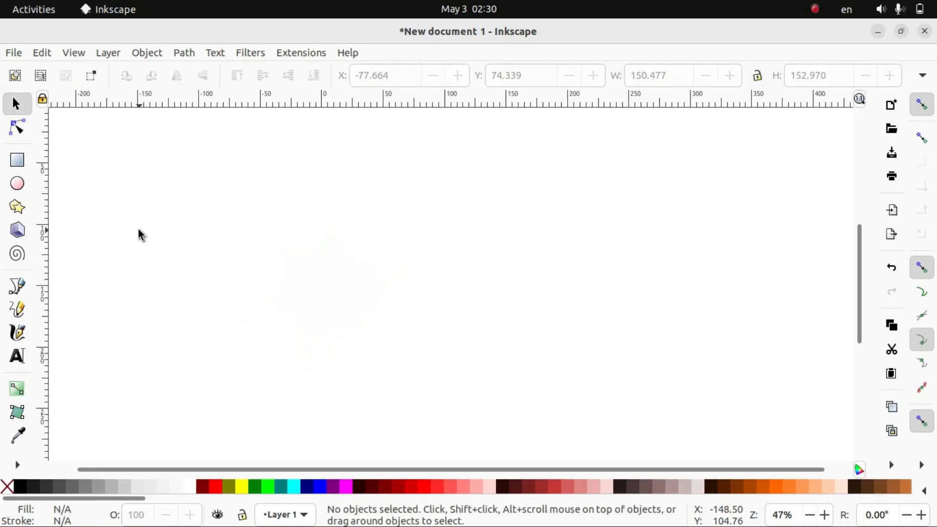
# Sketch a freehand face about 124 × 115 mm with the Pencil tool: a round outline, two eyes and a curved mouth
pyautogui.click(23, 314)
pyautogui.moveTo(244, 273)
pyautogui.mouseDown()
pyautogui.moveTo(212, 225)
pyautogui.moveTo(221, 172)
pyautogui.moveTo(260, 144)
pyautogui.moveTo(319, 146)
pyautogui.moveTo(358, 201)
pyautogui.moveTo(349, 245)
pyautogui.moveTo(311, 279)
pyautogui.moveTo(245, 273)
pyautogui.mouseUp()
pyautogui.moveTo(243, 201)
pyautogui.mouseDown()
pyautogui.moveTo(268, 195)
pyautogui.moveTo(272, 210)
pyautogui.moveTo(243, 201)
pyautogui.mouseUp()
pyautogui.moveTo(301, 198)
pyautogui.mouseDown()
pyautogui.moveTo(331, 196)
pyautogui.moveTo(334, 219)
pyautogui.moveTo(304, 225)
pyautogui.moveTo(301, 200)
pyautogui.mouseUp()
pyautogui.moveTo(261, 244); pyautogui.dragTo(311, 242)
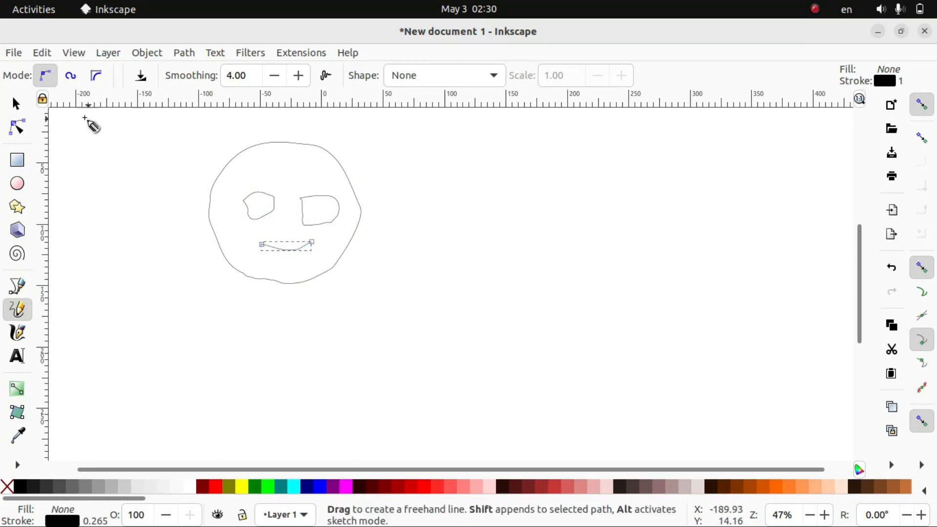
# Select all four paths of the freehand face together and delete them
pyautogui.click(20, 108)
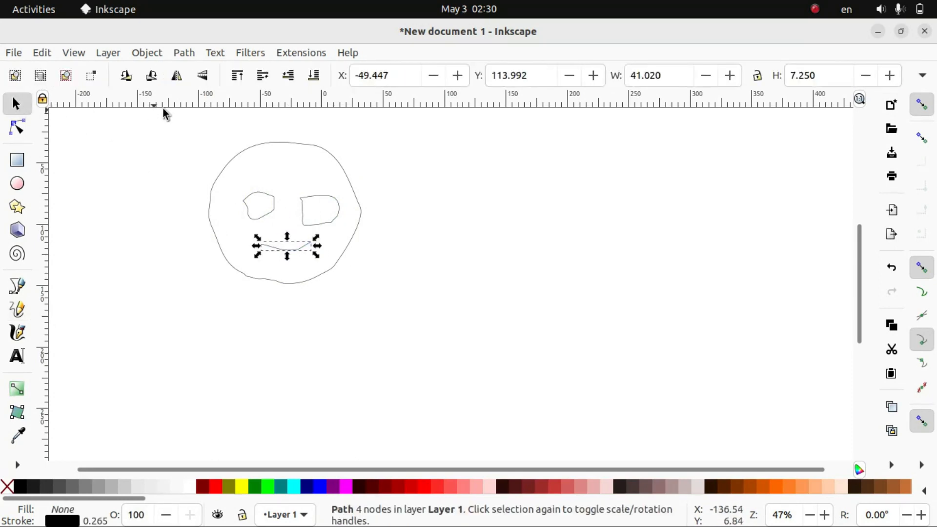
pyautogui.moveTo(179, 140); pyautogui.dragTo(398, 301)
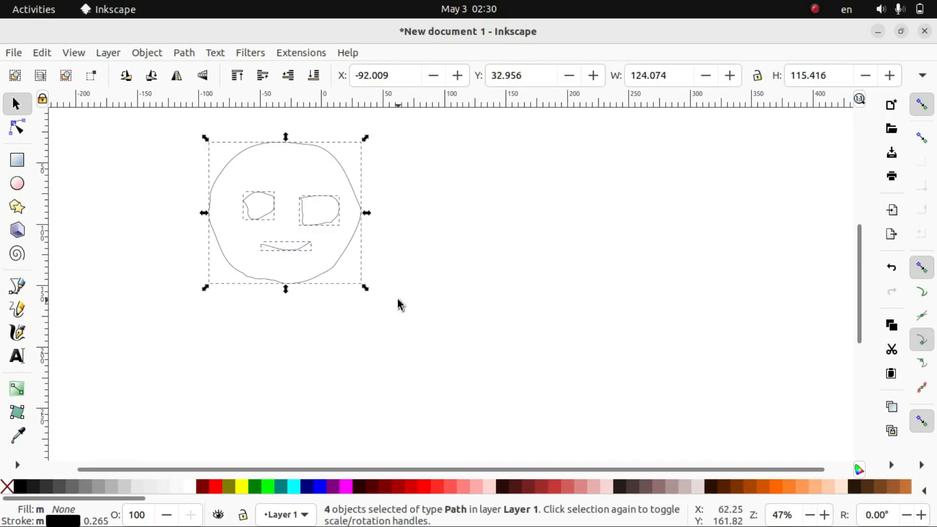
pyautogui.press('Delete')
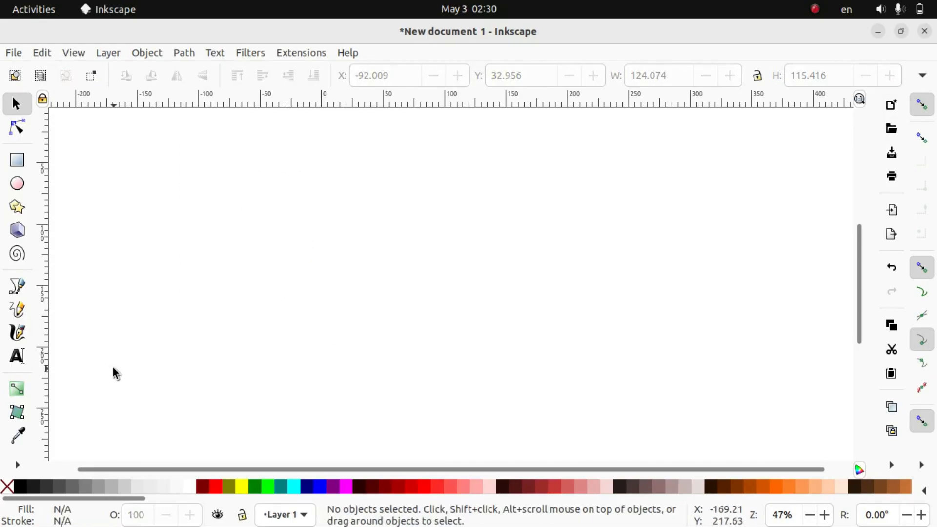
# Draw a wavy calligraphic stroke about 375 × 70 mm with the Calligraphy tool and colour it navy
pyautogui.click(17, 332)
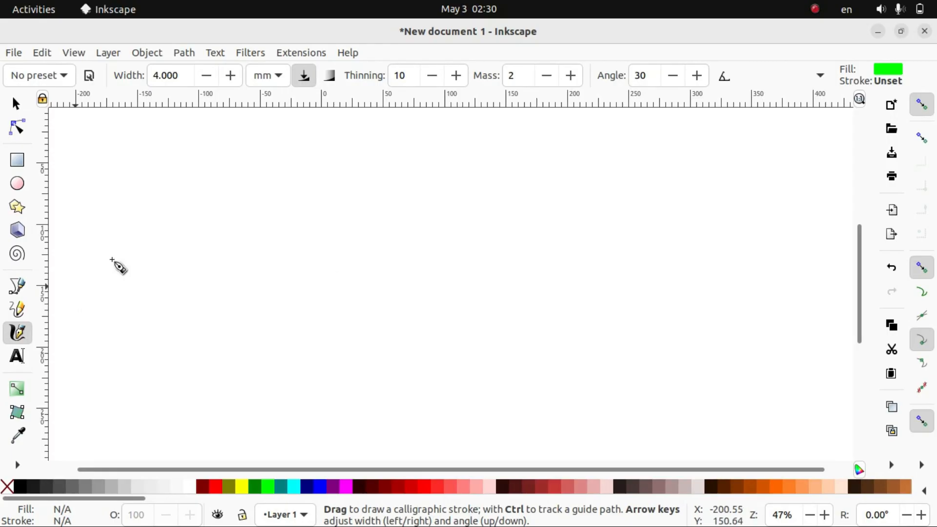
pyautogui.moveTo(185, 231)
pyautogui.mouseDown()
pyautogui.moveTo(211, 236)
pyautogui.moveTo(260, 289)
pyautogui.moveTo(314, 309)
pyautogui.moveTo(379, 280)
pyautogui.moveTo(417, 248)
pyautogui.moveTo(483, 225)
pyautogui.moveTo(530, 238)
pyautogui.moveTo(580, 293)
pyautogui.moveTo(643, 300)
pyautogui.mouseUp()
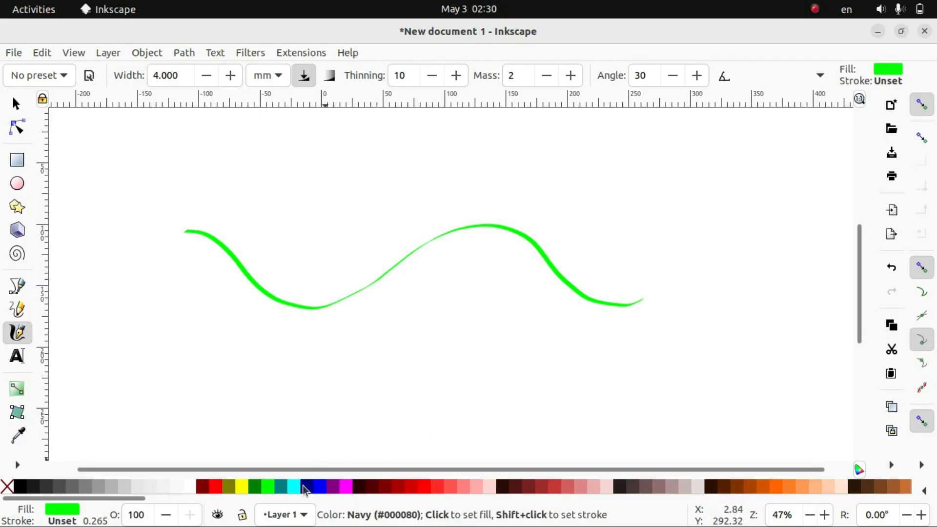
pyautogui.click(303, 485)
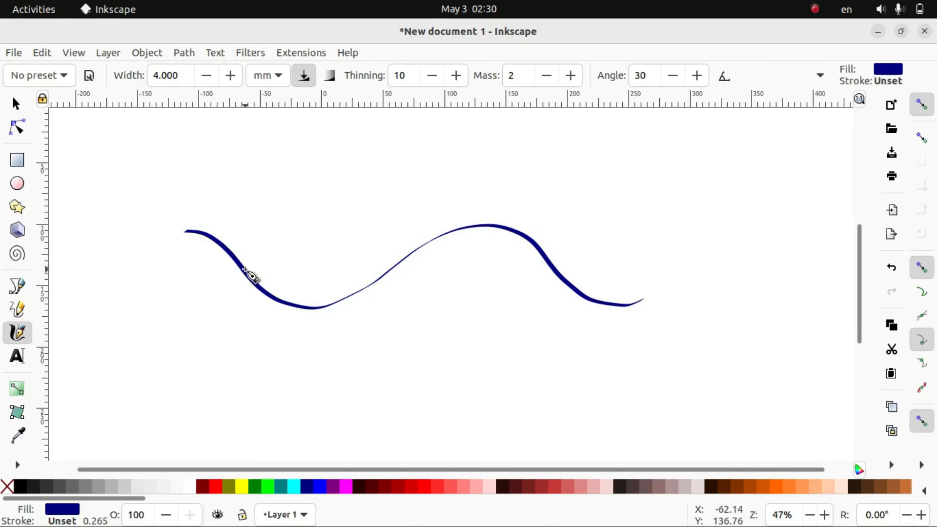
# Delete the navy calligraphic stroke
pyautogui.click(20, 111)
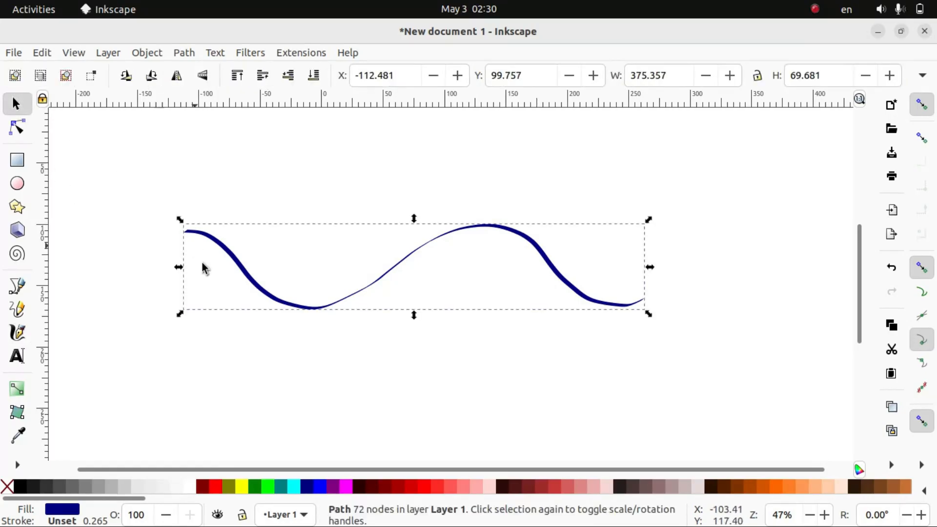
pyautogui.press('Delete')
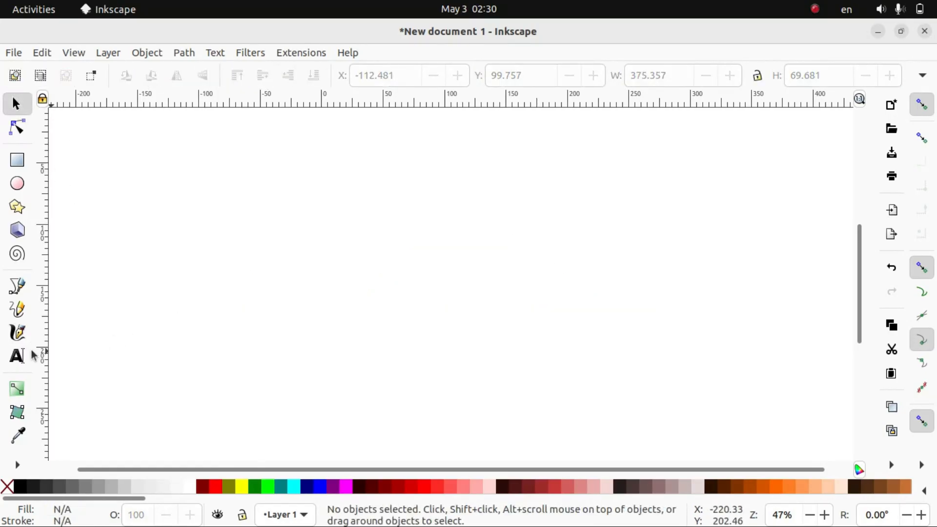
pyautogui.click(17, 357)
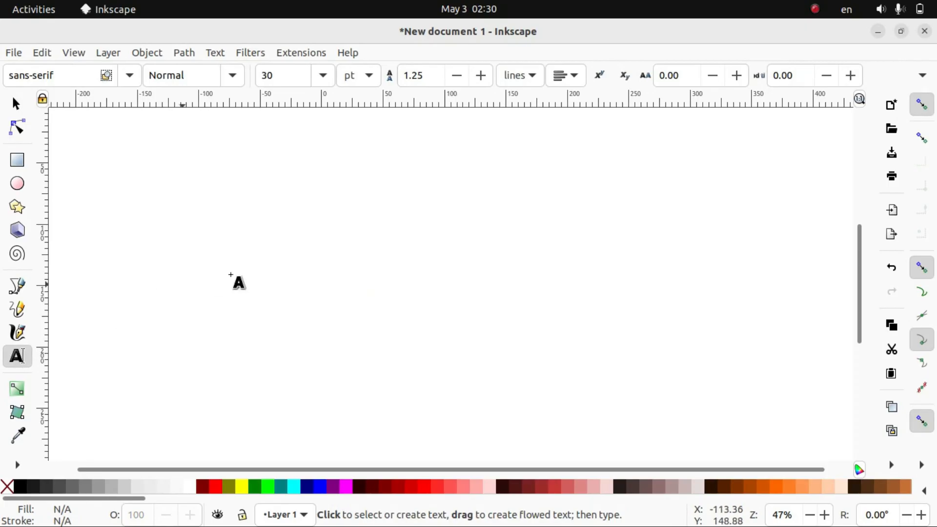
pyautogui.click(289, 266)
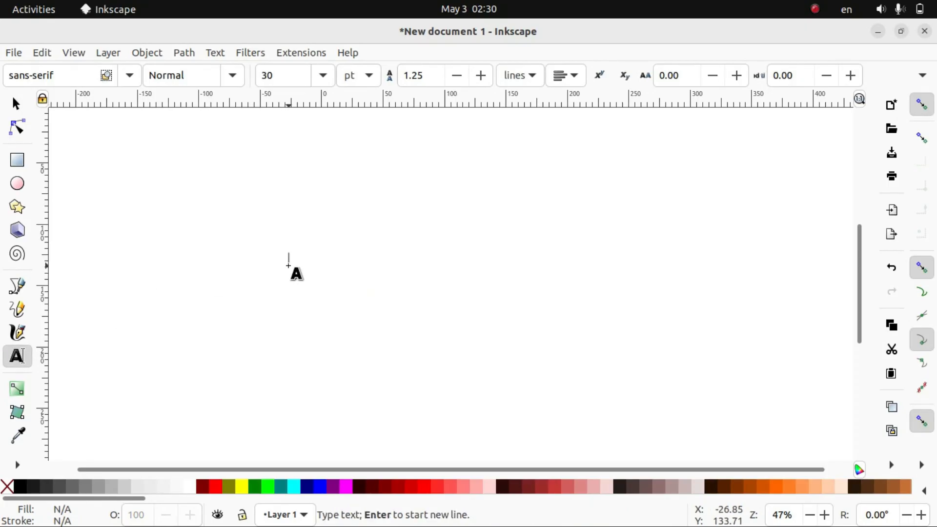
pyautogui.write('WECOE')
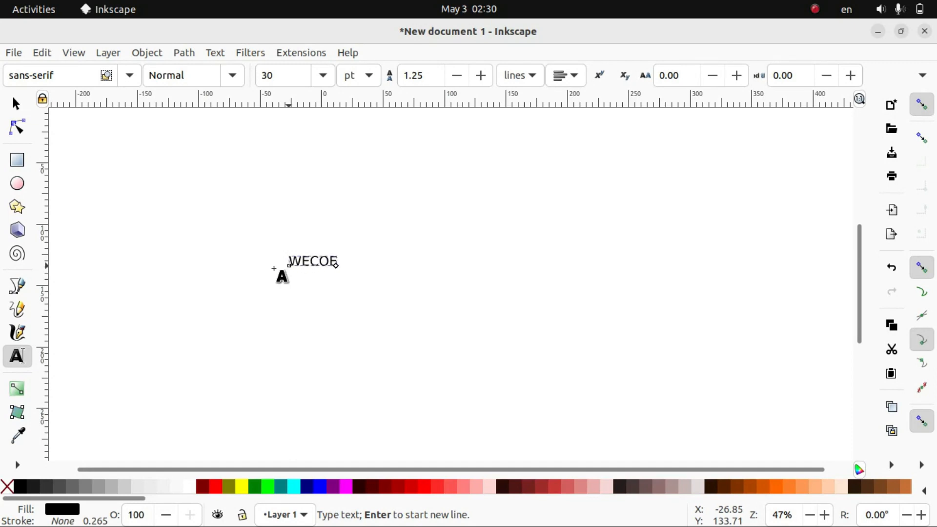
pyautogui.press('Escape')
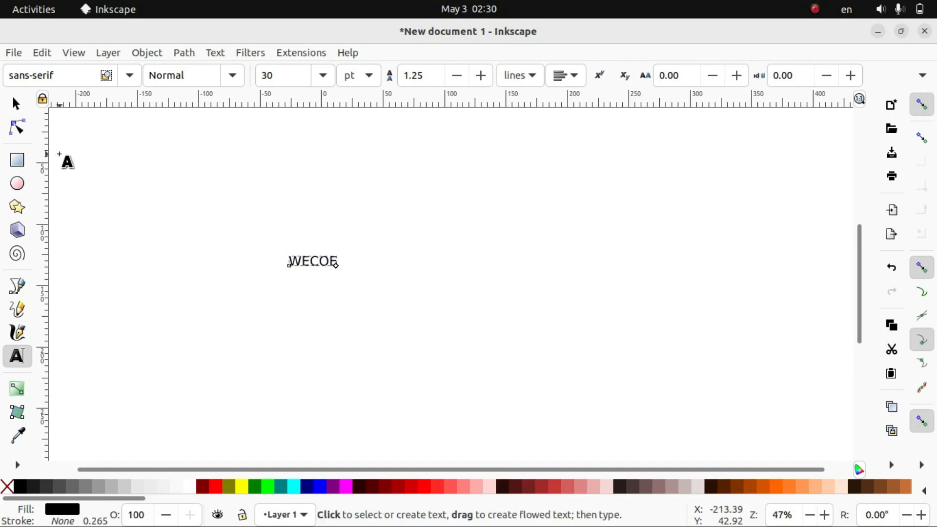
pyautogui.click(14, 104)
pyautogui.moveTo(340, 274); pyautogui.dragTo(396, 287)
pyautogui.press('Delete')
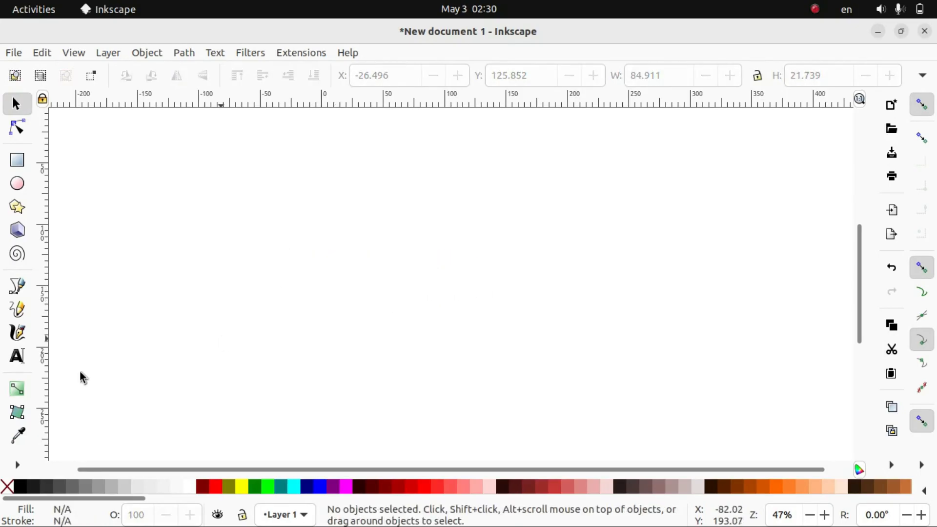
# Add the text "WELCOME" near the middle of the canvas and stretch it to about 148 × 39 mm
pyautogui.click(17, 358)
pyautogui.click(297, 254)
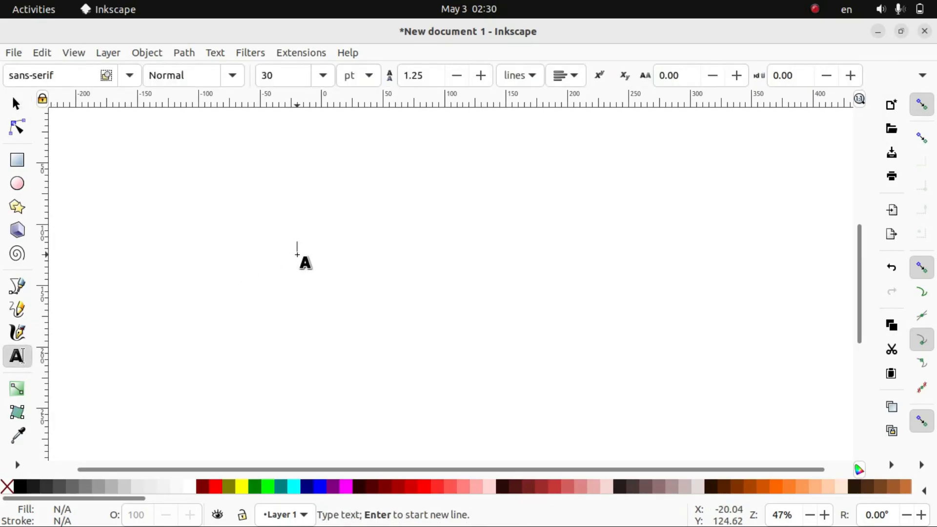
pyautogui.write('WELCOME')
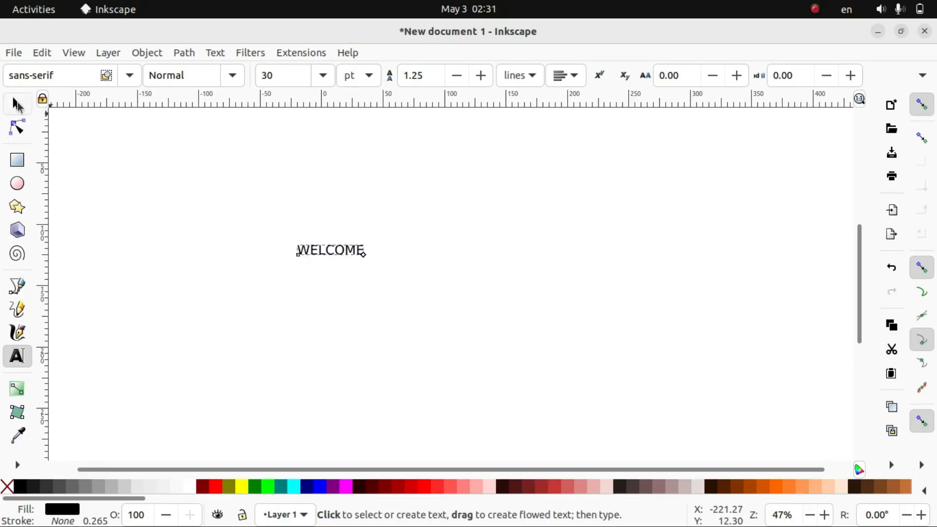
pyautogui.click(16, 104)
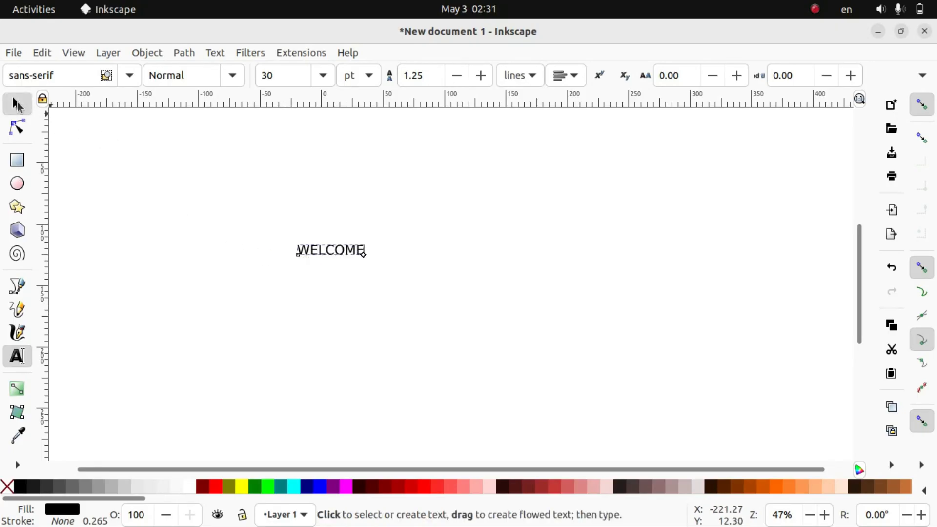
pyautogui.moveTo(366, 261); pyautogui.dragTo(484, 305)
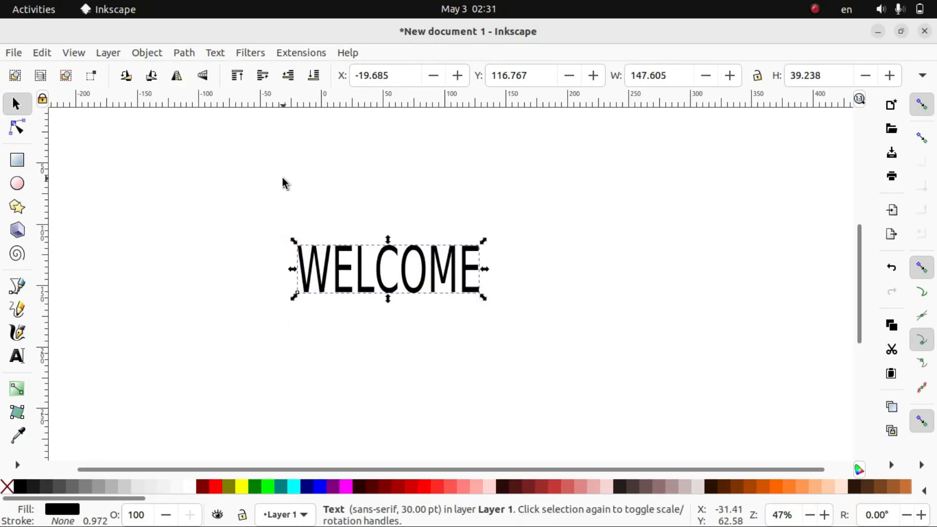
# Apply the Bold Italic font style to the WELCOME text and close the font settings
pyautogui.click(148, 55)
pyautogui.moveTo(206, 58)
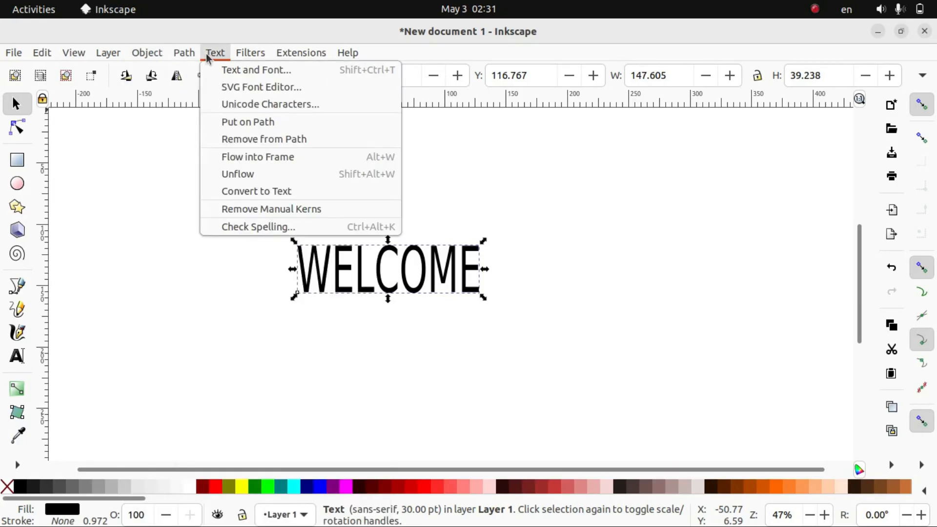
pyautogui.click(231, 74)
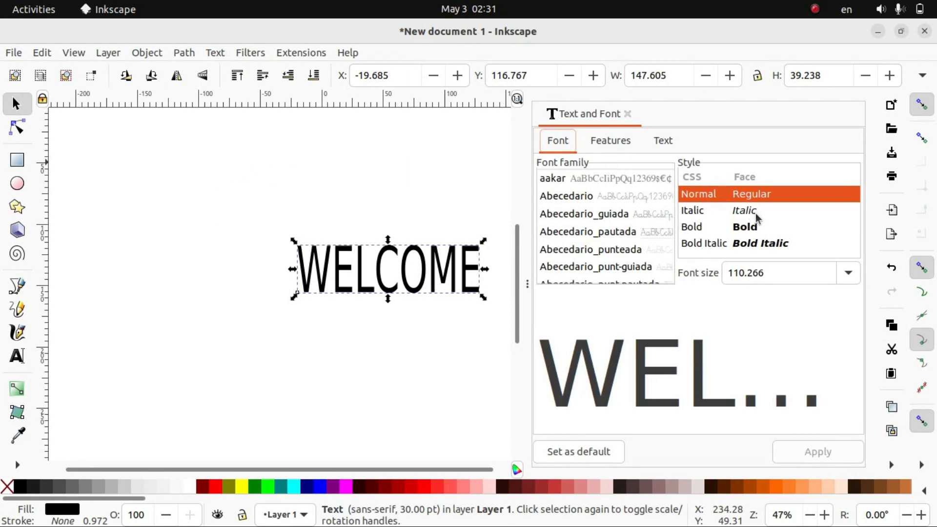
pyautogui.click(755, 228)
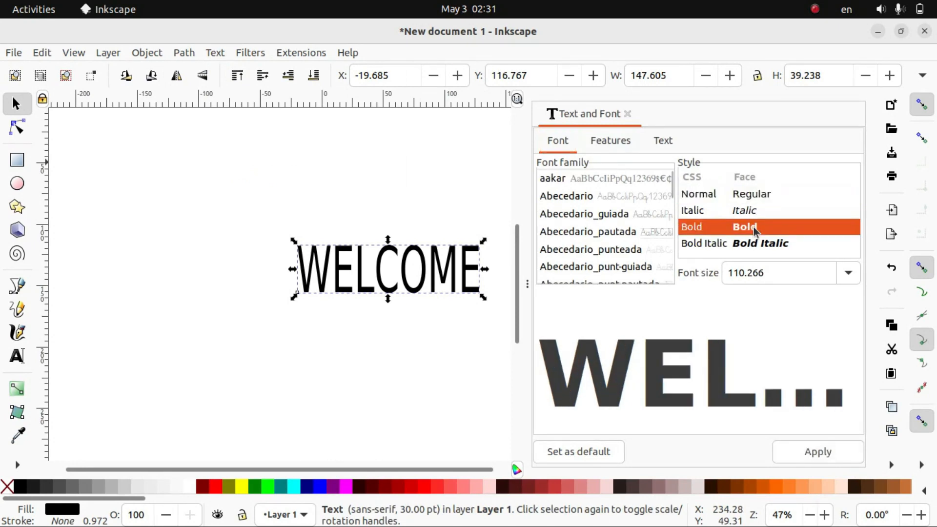
pyautogui.click(759, 246)
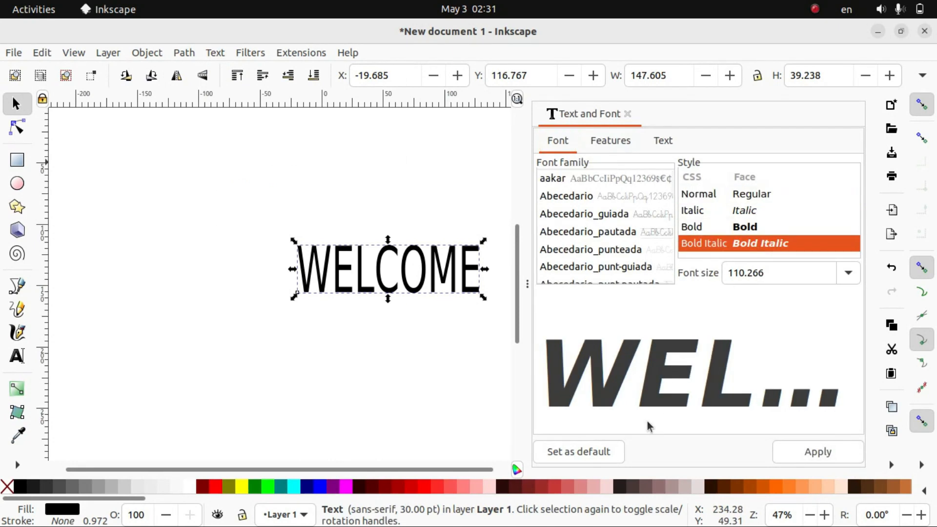
pyautogui.click(791, 455)
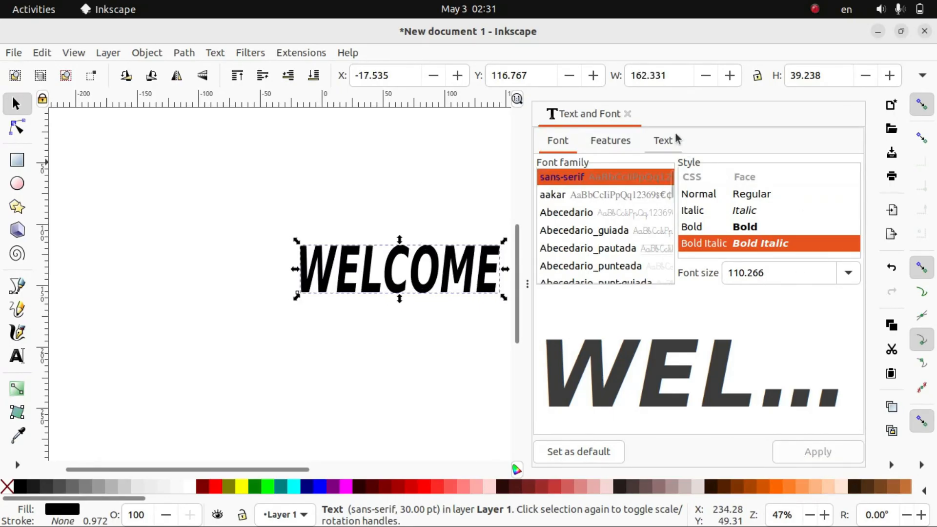
pyautogui.click(628, 114)
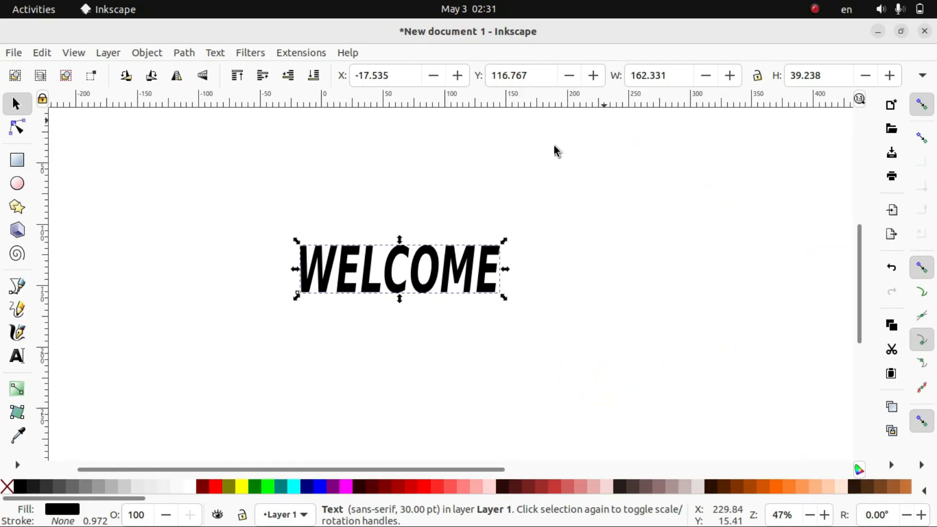
# Enlarge the WELCOME text to about 211 × 46 mm and tilt it counterclockwise, and delete it
pyautogui.moveTo(504, 297); pyautogui.dragTo(562, 305)
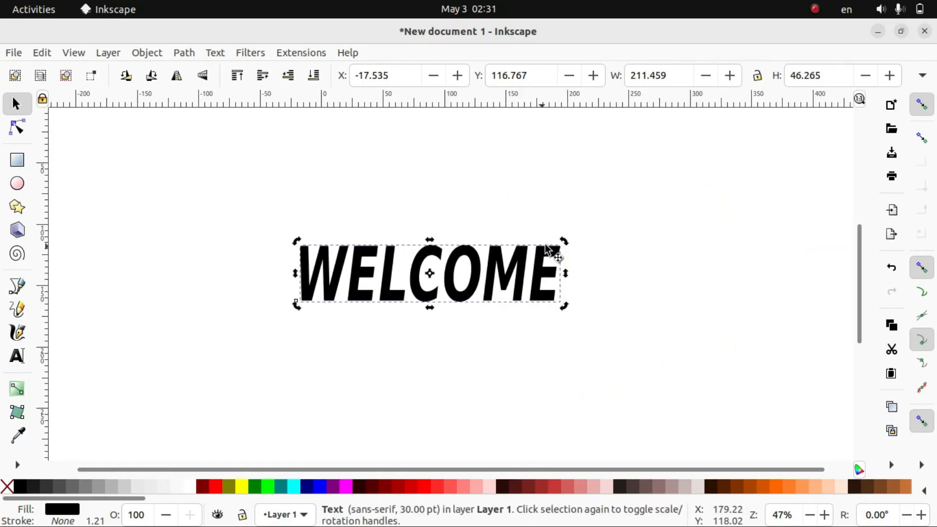
pyautogui.moveTo(562, 243); pyautogui.dragTo(555, 218)
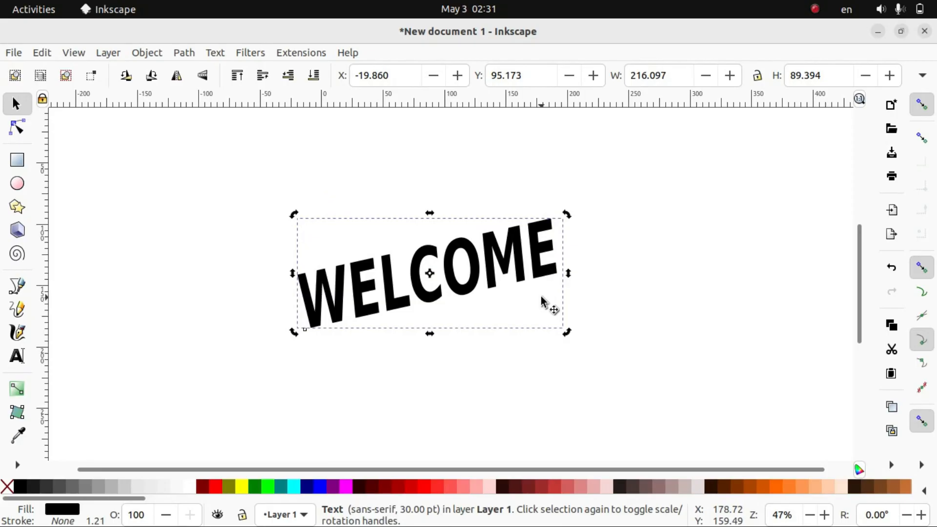
pyautogui.press('Delete')
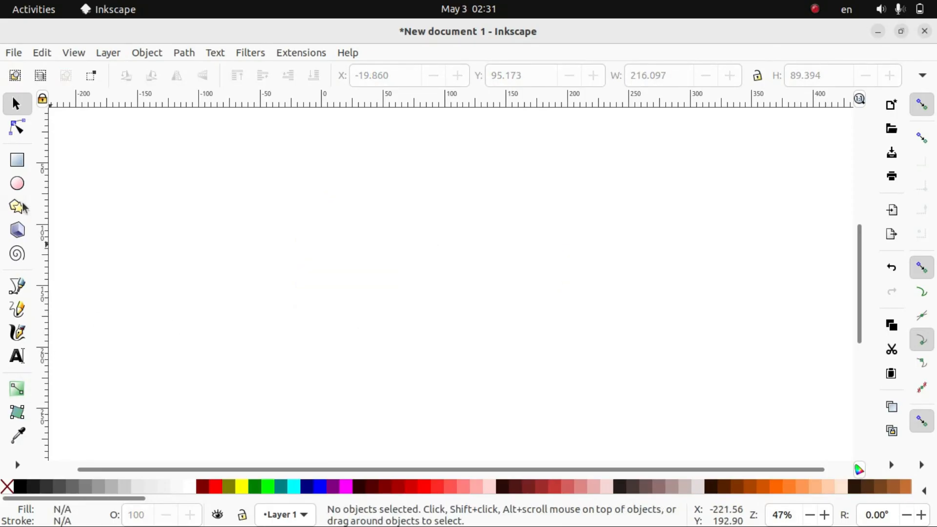
# Draw a rectangle about 138 × 152 mm and give it a horizontal linear gradient fill
pyautogui.click(16, 161)
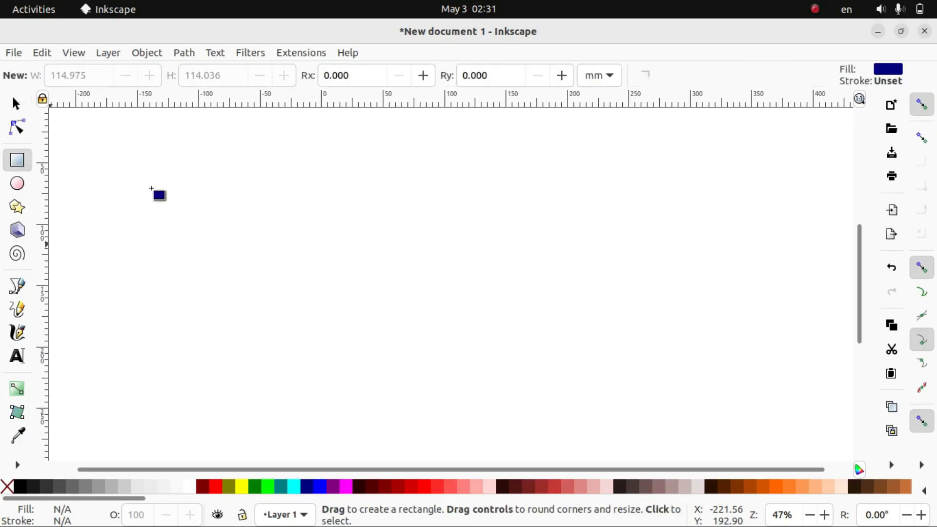
pyautogui.moveTo(346, 192); pyautogui.dragTo(515, 378)
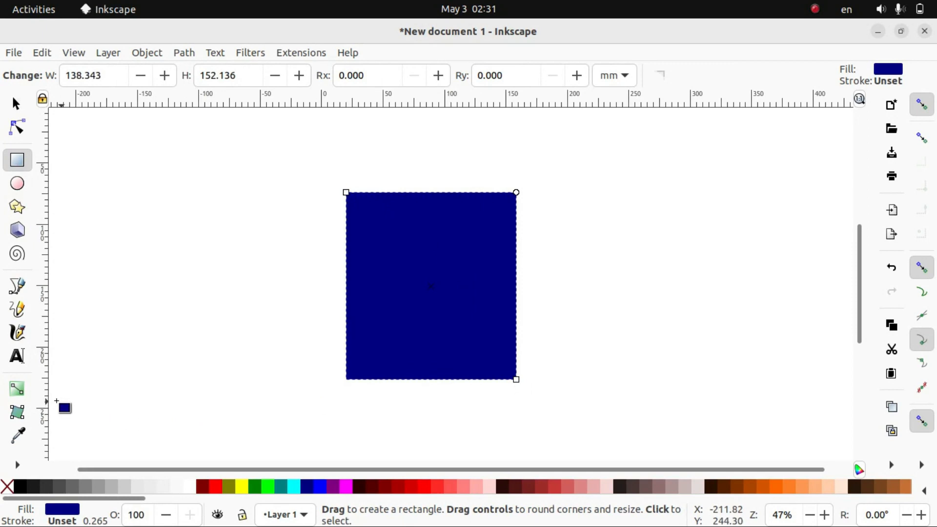
pyautogui.click(20, 393)
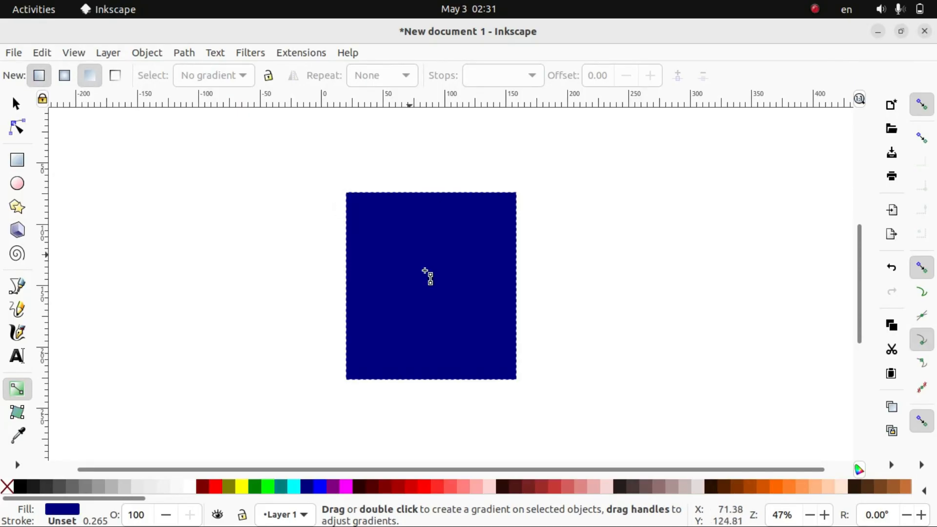
pyautogui.doubleClick(432, 277)
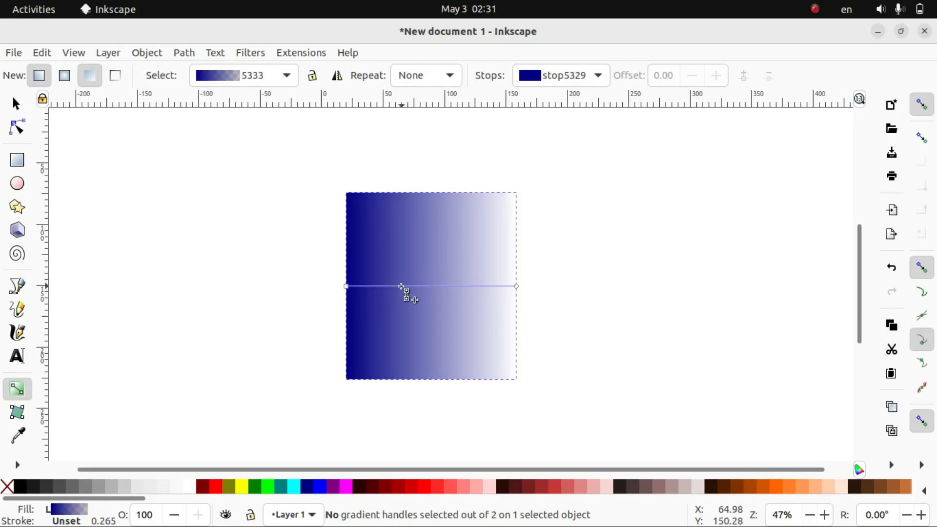
# Colour the rectangle gradient's start stop white and its end stop blue
pyautogui.click(346, 290)
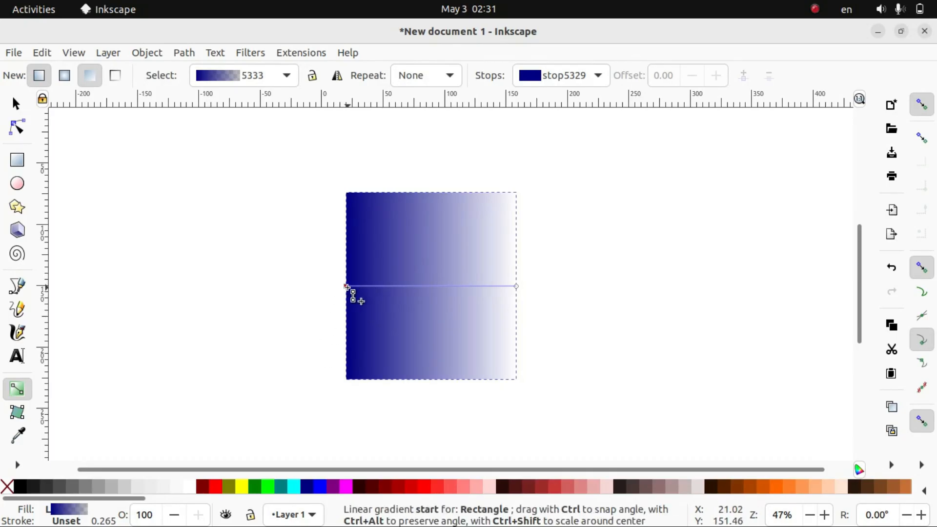
pyautogui.click(347, 286)
pyautogui.click(187, 489)
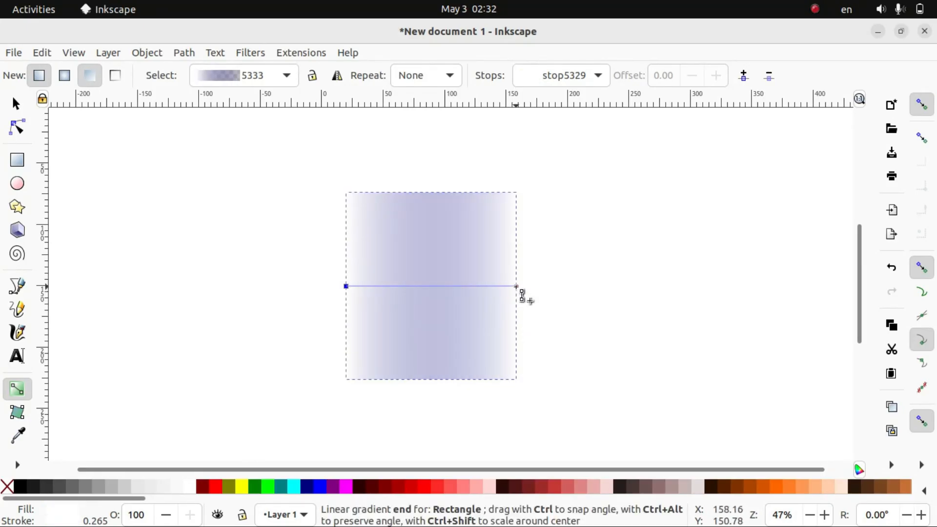
pyautogui.click(517, 288)
pyautogui.click(321, 487)
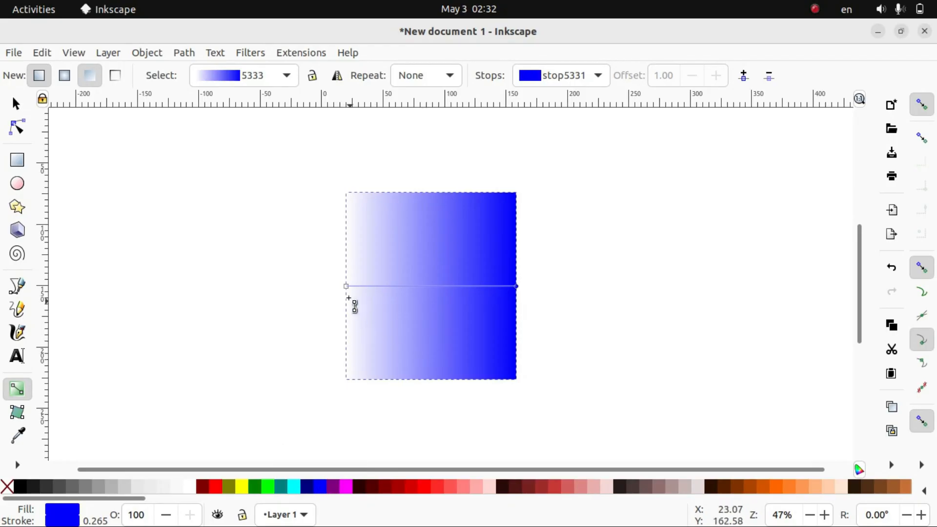
# Reposition both gradient handles so the gradient runs diagonally from beyond the rectangle's upper-left corner to below its bottom edge
pyautogui.moveTo(346, 286); pyautogui.dragTo(406, 170)
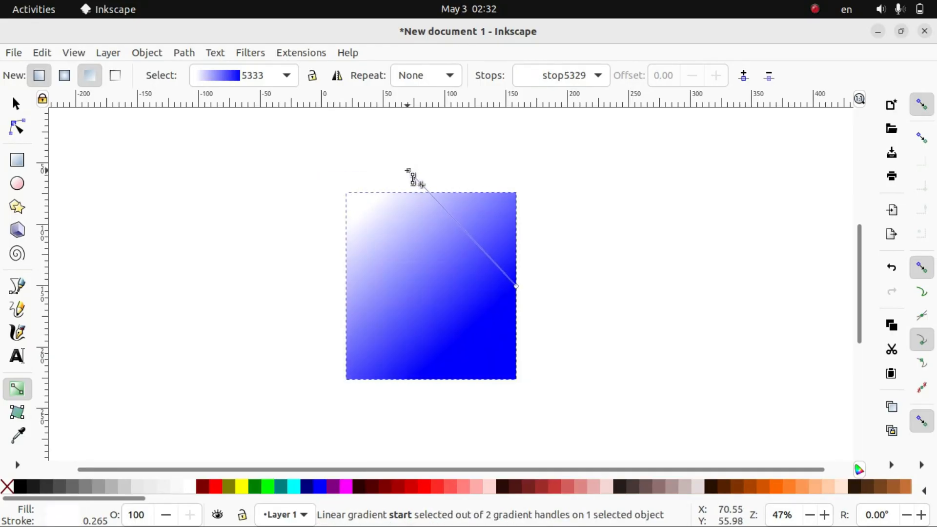
pyautogui.moveTo(516, 287); pyautogui.dragTo(422, 397)
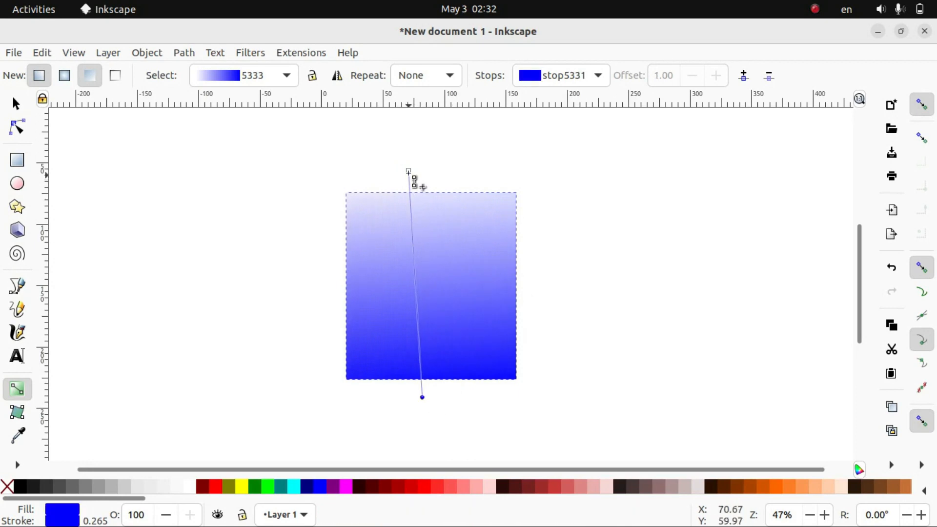
pyautogui.moveTo(409, 171); pyautogui.dragTo(311, 186)
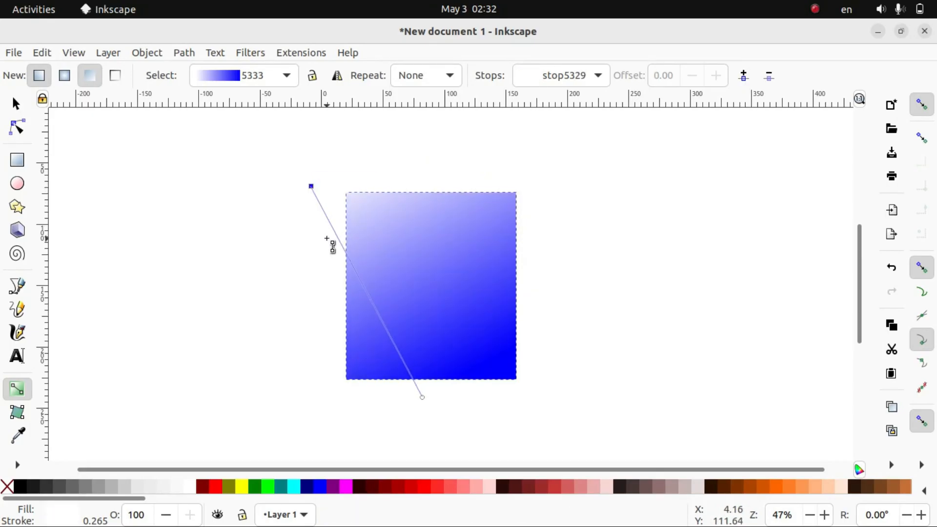
pyautogui.click(16, 104)
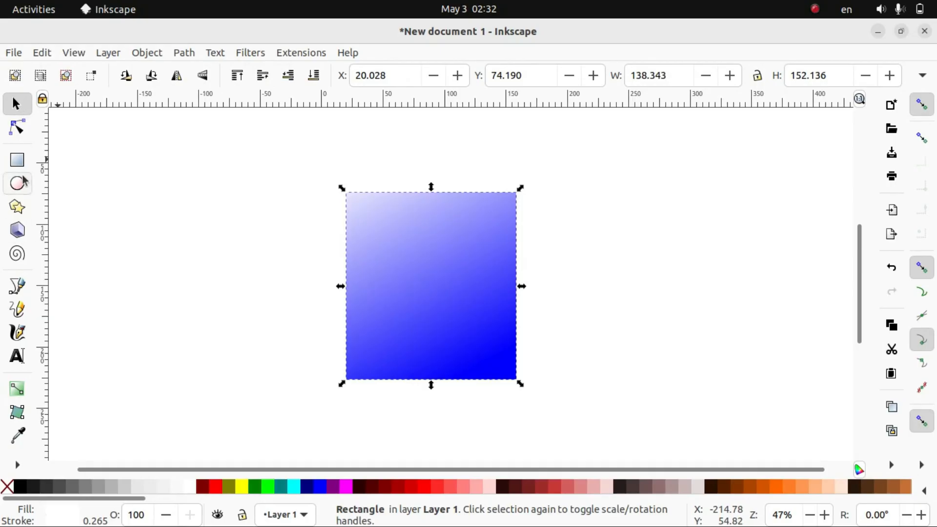
# Draw a blue half-ellipse with radii of about 49 × 59 mm to the right of the gradient rectangle
pyautogui.click(18, 189)
pyautogui.moveTo(599, 202)
pyautogui.mouseDown()
pyautogui.moveTo(633, 216)
pyautogui.moveTo(700, 298)
pyautogui.moveTo(720, 346)
pyautogui.mouseUp()
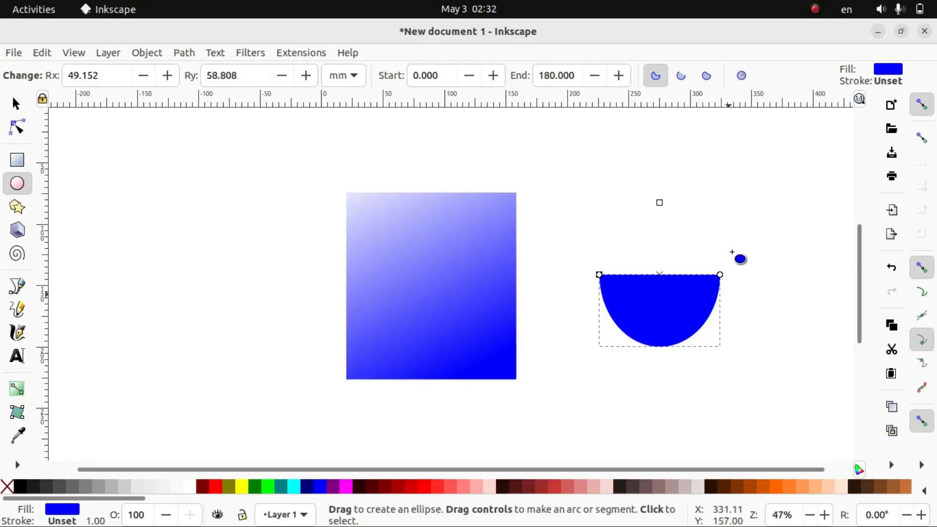
# Restore the half-ellipse to a whole ellipse and stretch it into a dark red circle about 119 mm wide
pyautogui.click(741, 76)
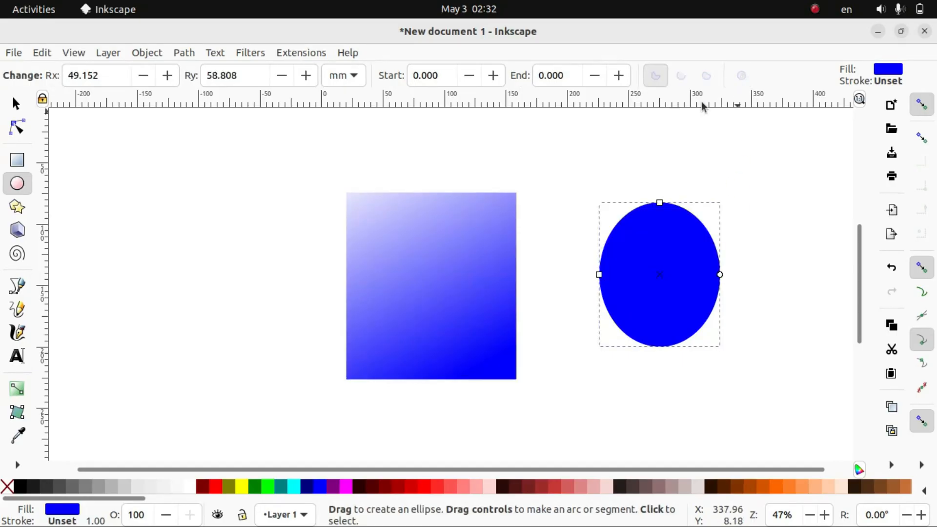
pyautogui.click(16, 104)
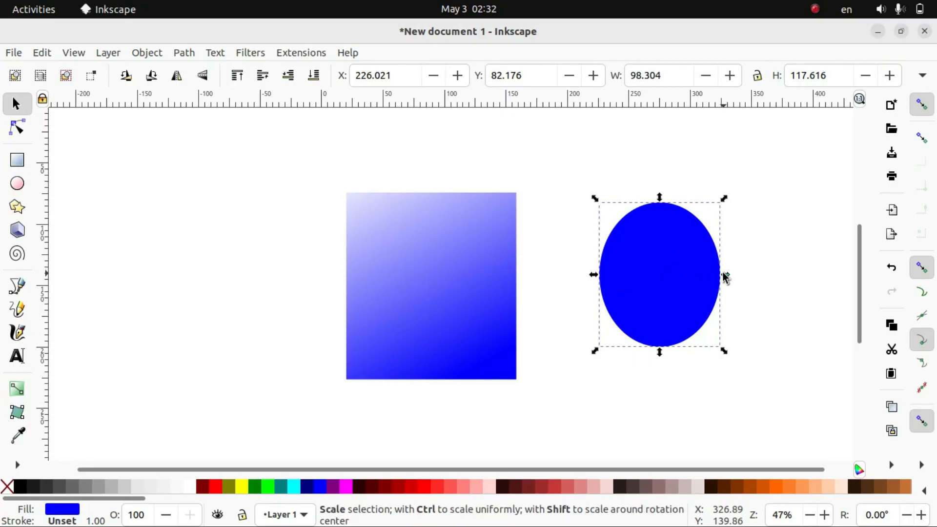
pyautogui.moveTo(725, 276); pyautogui.dragTo(752, 276)
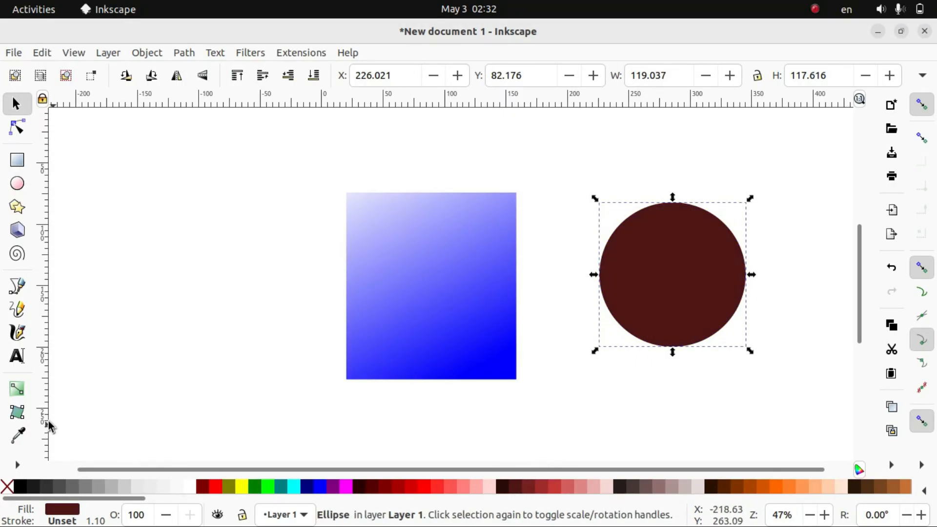
# Apply a radial gradient fill to the dark red circle
pyautogui.click(19, 394)
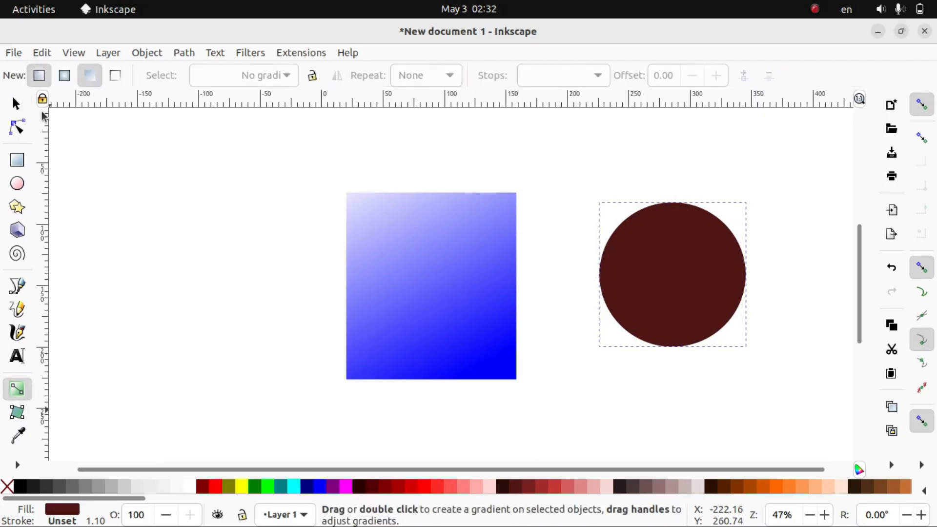
pyautogui.click(68, 77)
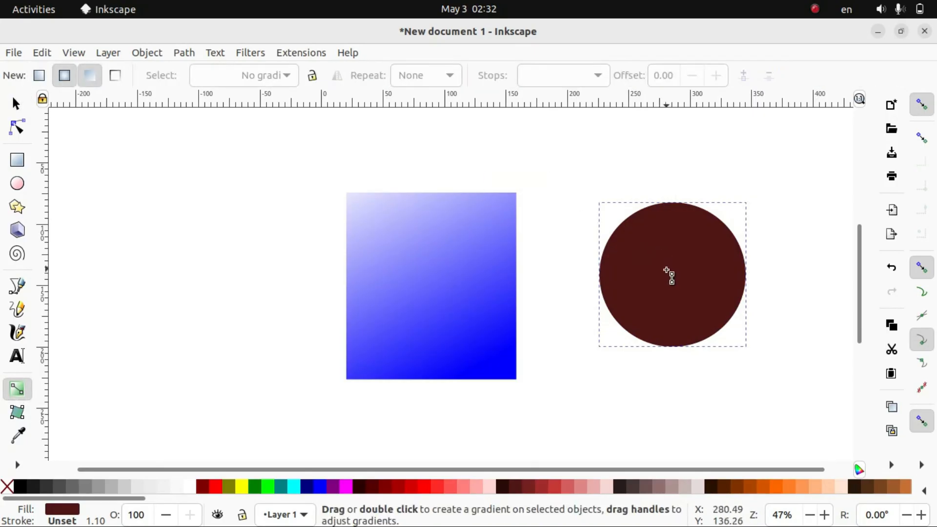
pyautogui.doubleClick(667, 275)
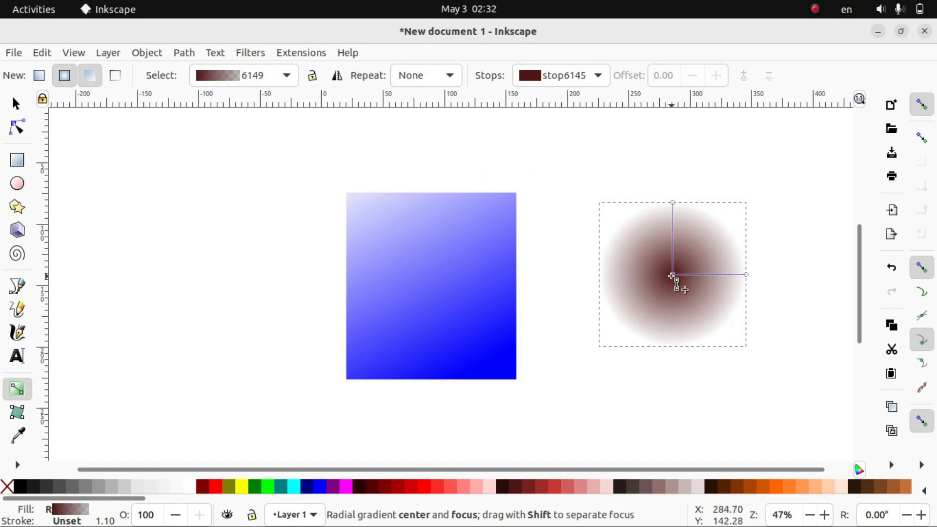
# Colour the radial gradient's centre stop white and its outer stop dark red #501616
pyautogui.click(672, 277)
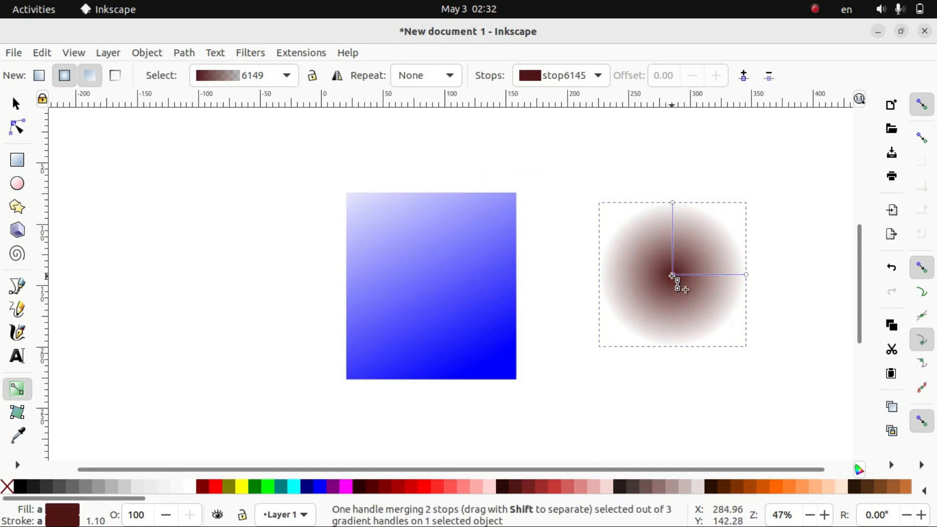
pyautogui.click(191, 492)
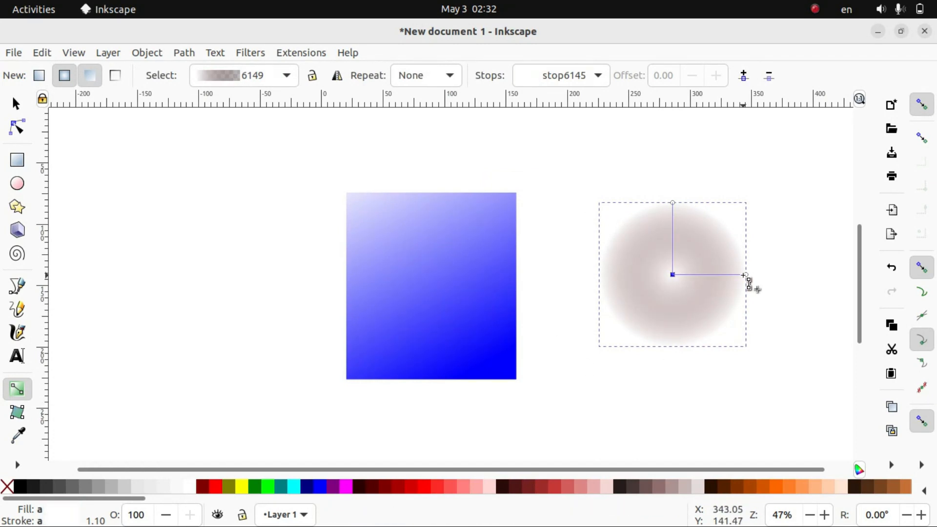
pyautogui.click(747, 276)
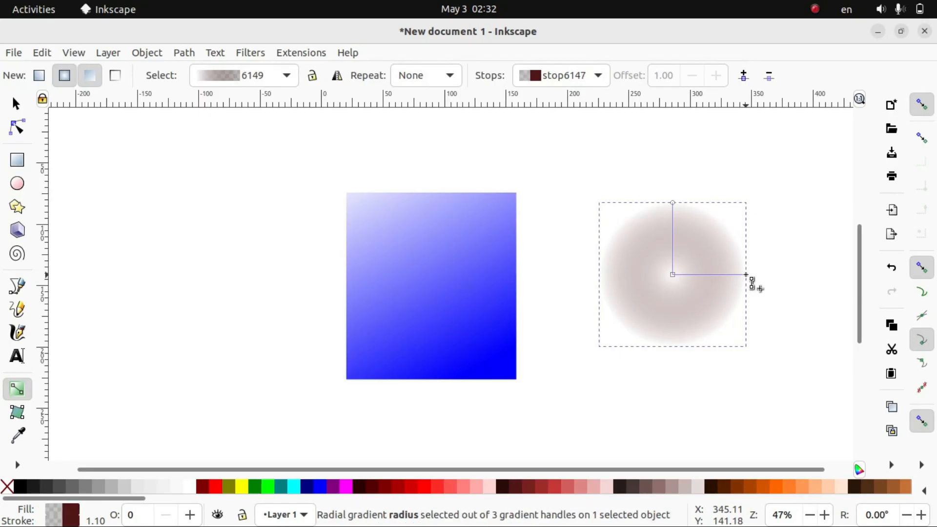
pyautogui.click(511, 493)
# Shift the radial gradient's centre slightly up and right within the circle, and deselect the circle
pyautogui.moveTo(673, 278)
pyautogui.mouseDown()
pyautogui.moveTo(652, 263)
pyautogui.moveTo(678, 247)
pyautogui.moveTo(682, 262)
pyautogui.mouseUp()
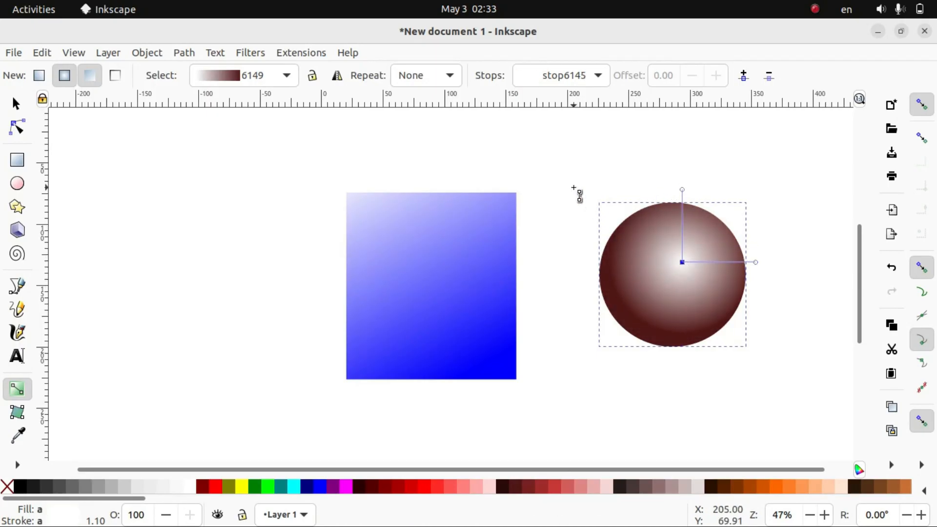
pyautogui.press('Escape')
pyautogui.press('Escape')
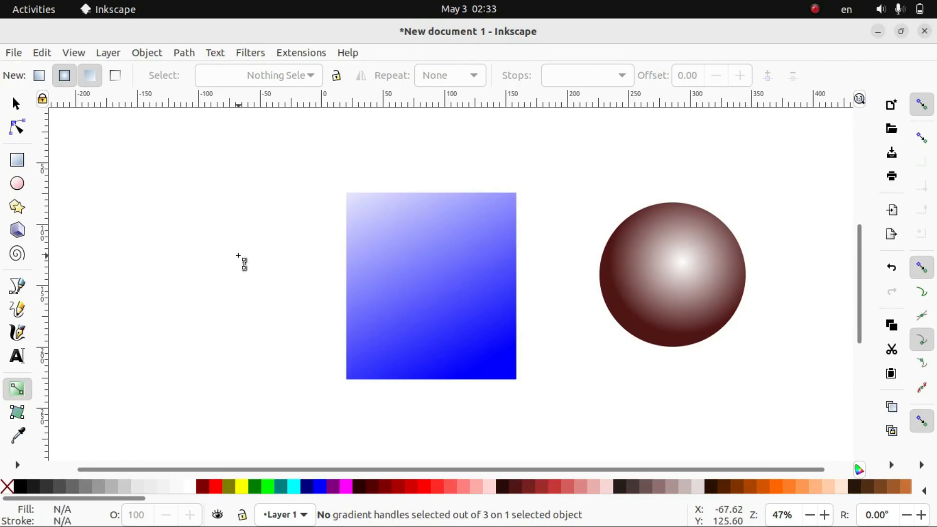
# Draw a rectangle about 115 × 120 mm to the left of the gradient rectangle and fill it cyan
pyautogui.click(21, 161)
pyautogui.moveTo(106, 221); pyautogui.dragTo(248, 369)
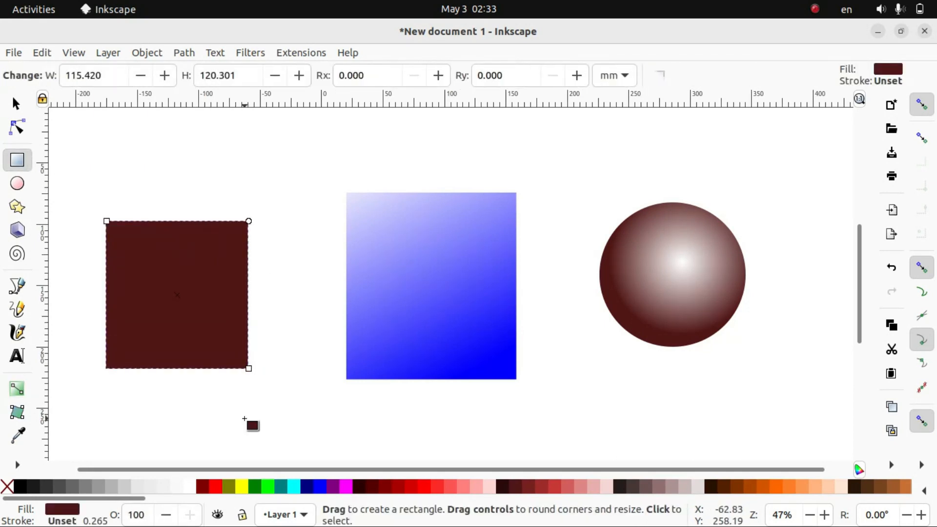
pyautogui.click(294, 486)
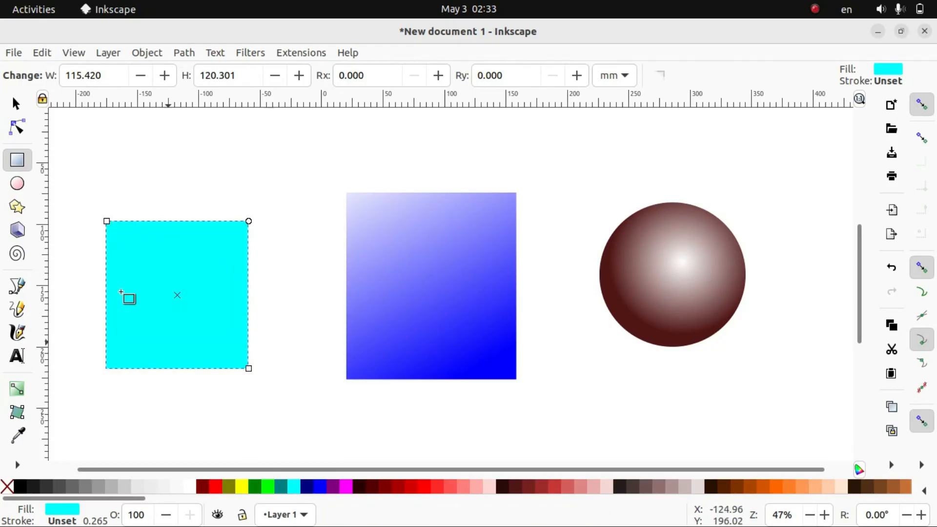
# Try the new rectangle without a fill, then give it a flat red fill (RGBA ff0009ff) using the colour wheel
pyautogui.click(20, 107)
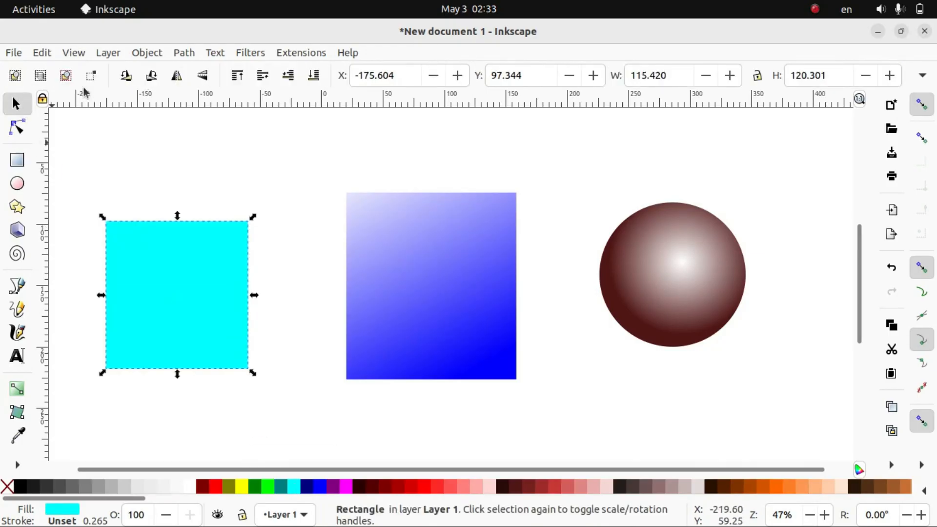
pyautogui.click(147, 53)
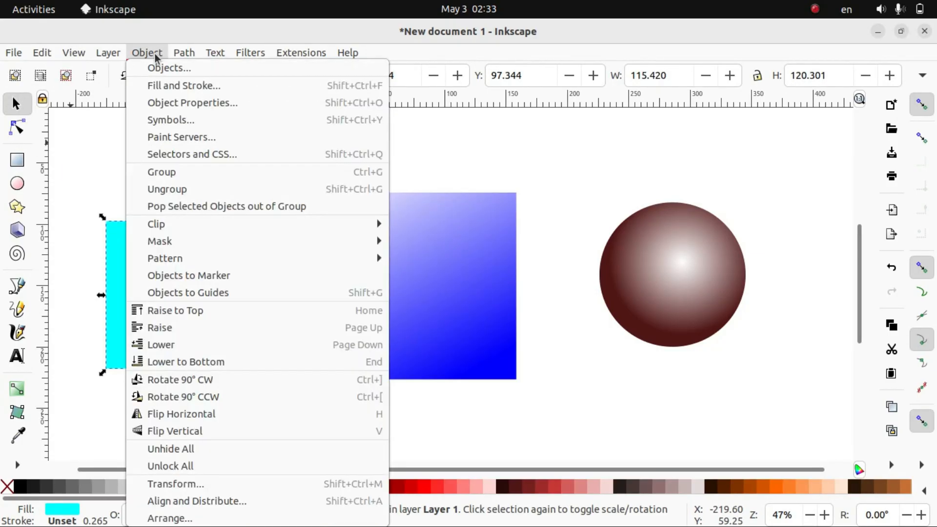
pyautogui.click(168, 86)
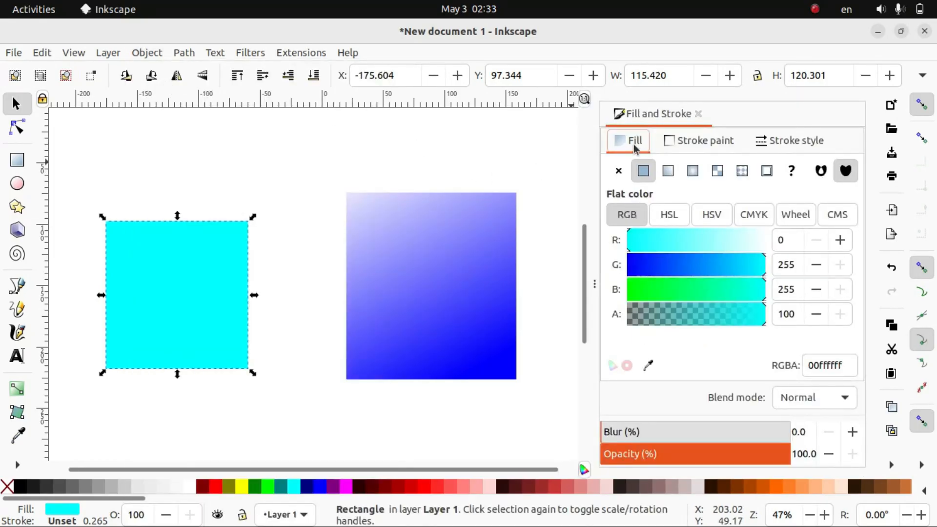
pyautogui.click(618, 171)
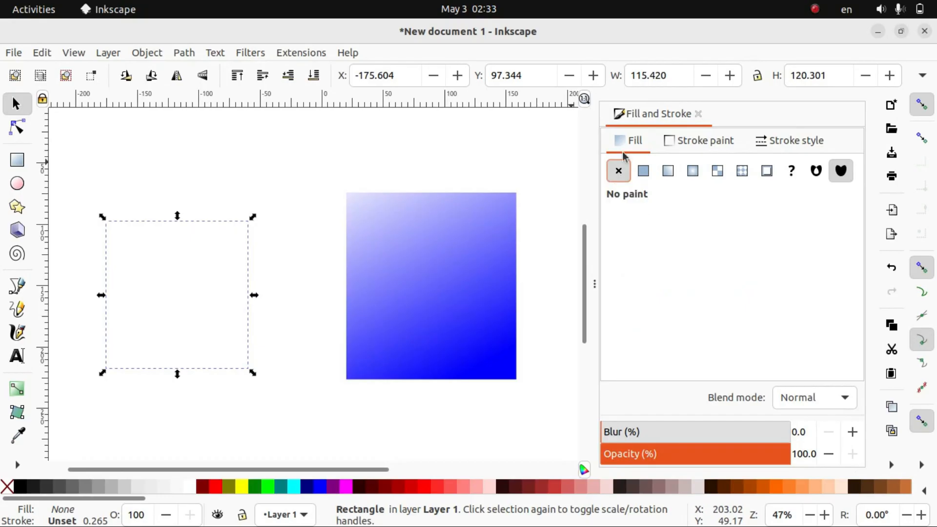
pyautogui.click(643, 170)
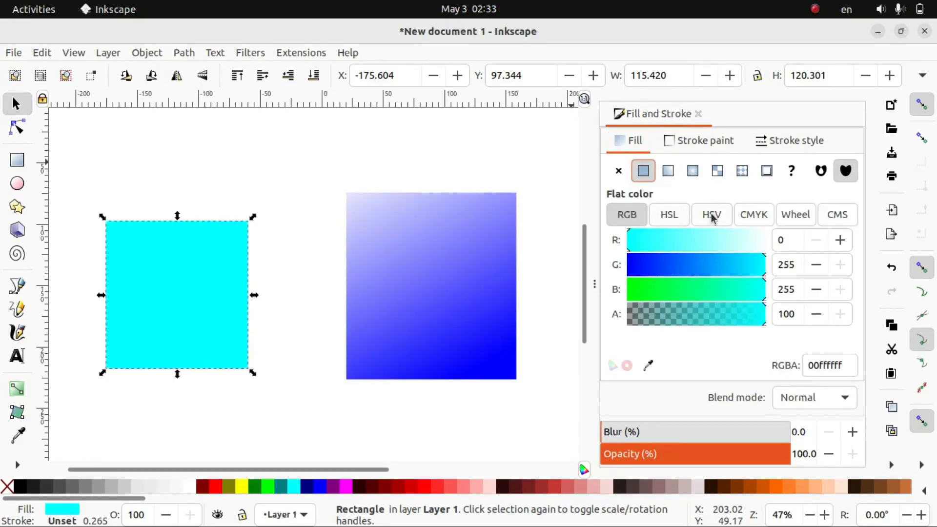
pyautogui.click(795, 216)
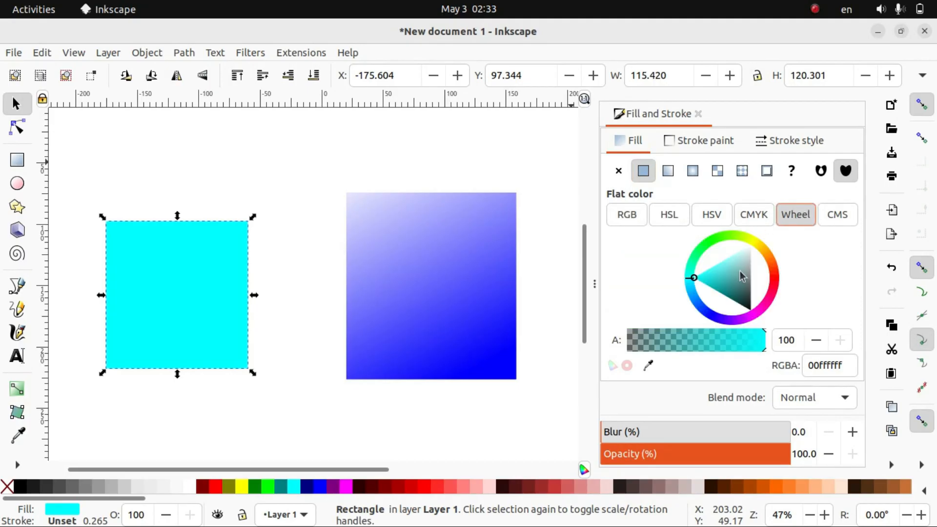
pyautogui.click(775, 283)
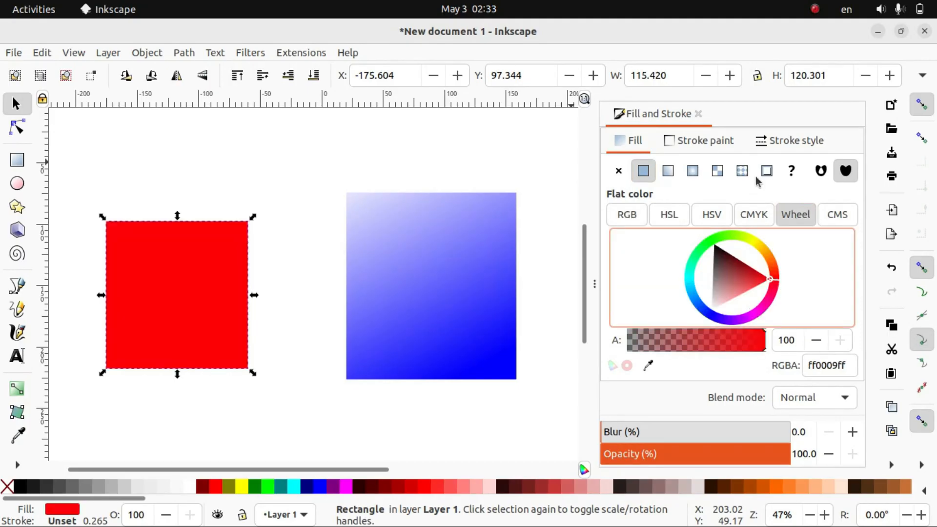
# Give the red rectangle a flat dark brown stroke with RGBA 472121ff
pyautogui.click(717, 146)
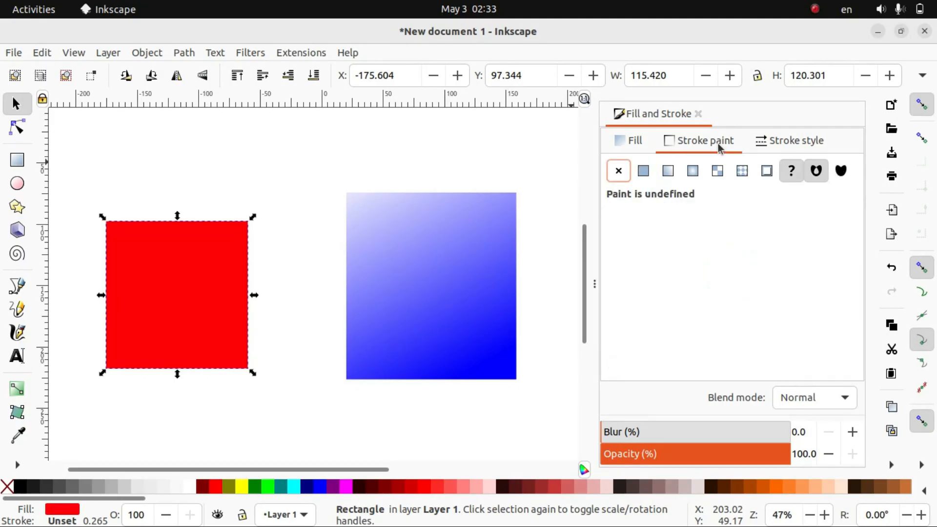
pyautogui.click(643, 171)
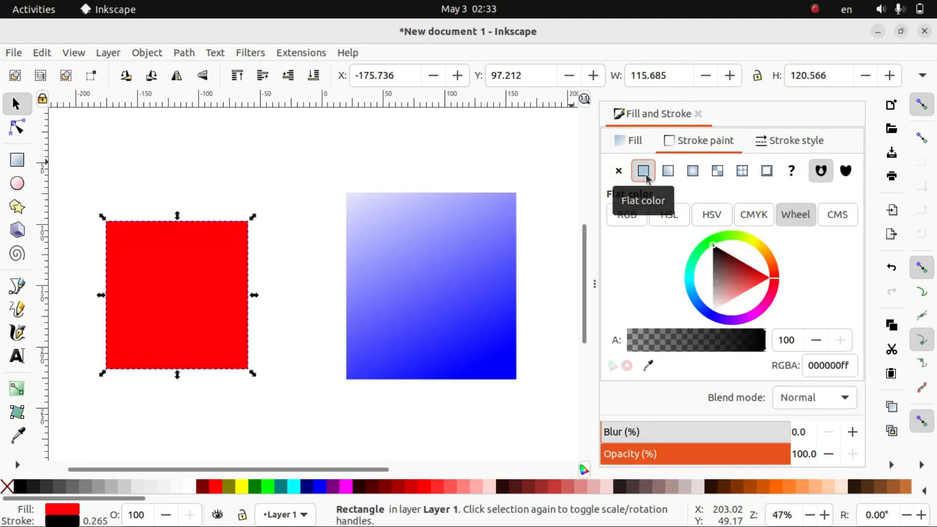
pyautogui.click(721, 258)
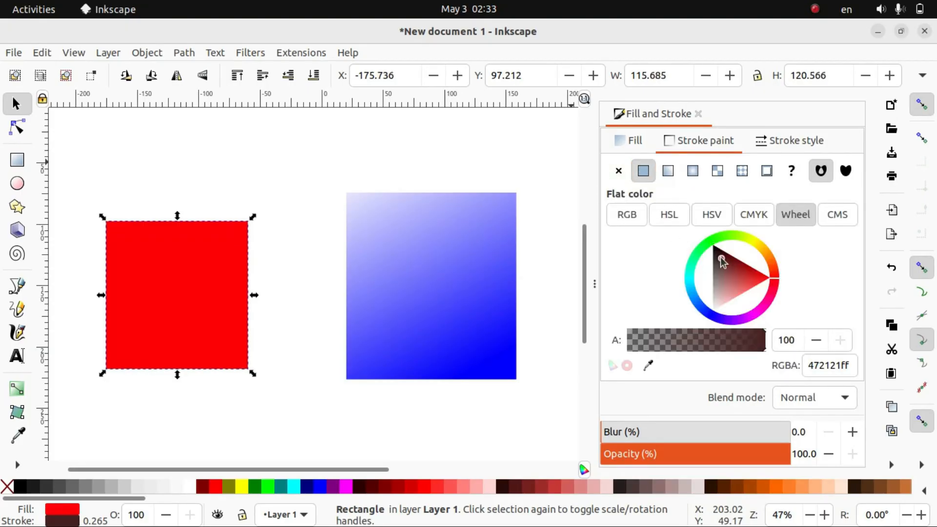
# Increase the red rectangle's stroke width to 2.165 mm and close the fill and stroke settings
pyautogui.click(793, 144)
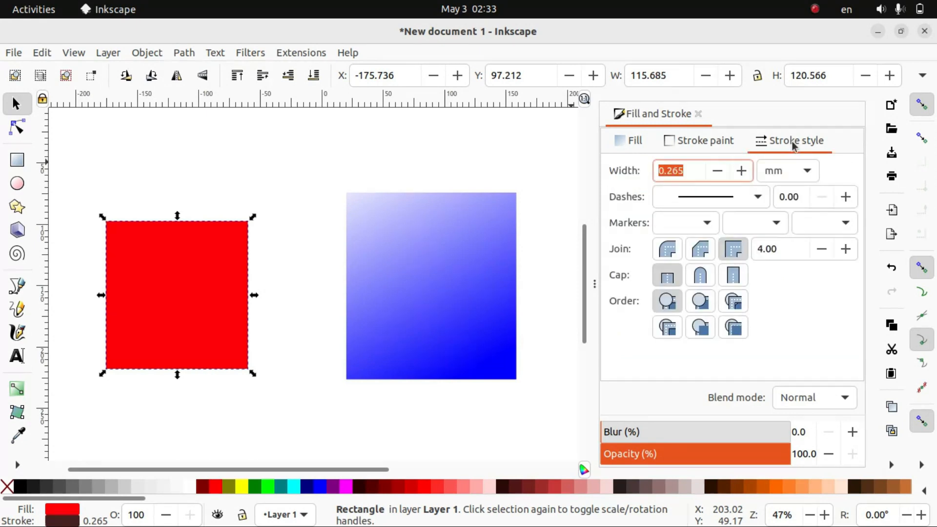
pyautogui.click(740, 171)
pyautogui.click(741, 171)
pyautogui.click(740, 171)
pyautogui.click(741, 171)
pyautogui.click(740, 171)
pyautogui.click(741, 170)
pyautogui.click(740, 171)
pyautogui.click(740, 171)
pyautogui.click(740, 171)
pyautogui.click(740, 171)
pyautogui.click(741, 170)
pyautogui.click(741, 170)
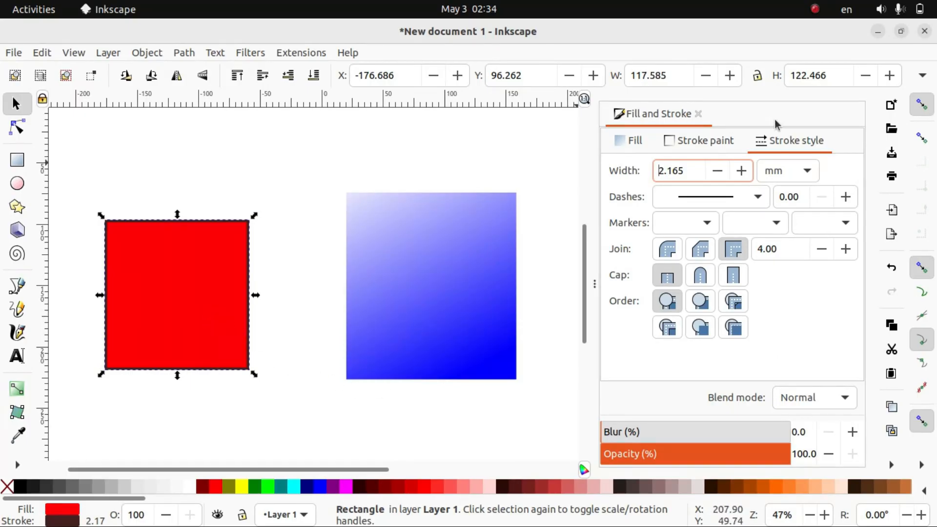
pyautogui.click(698, 114)
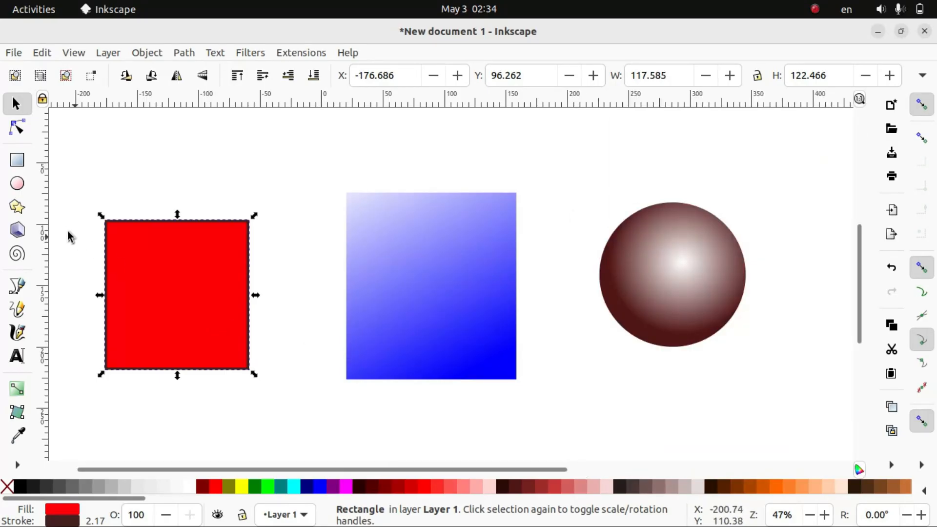
# Raise the blur of the blue gradient rectangle to 25%
pyautogui.click(395, 287)
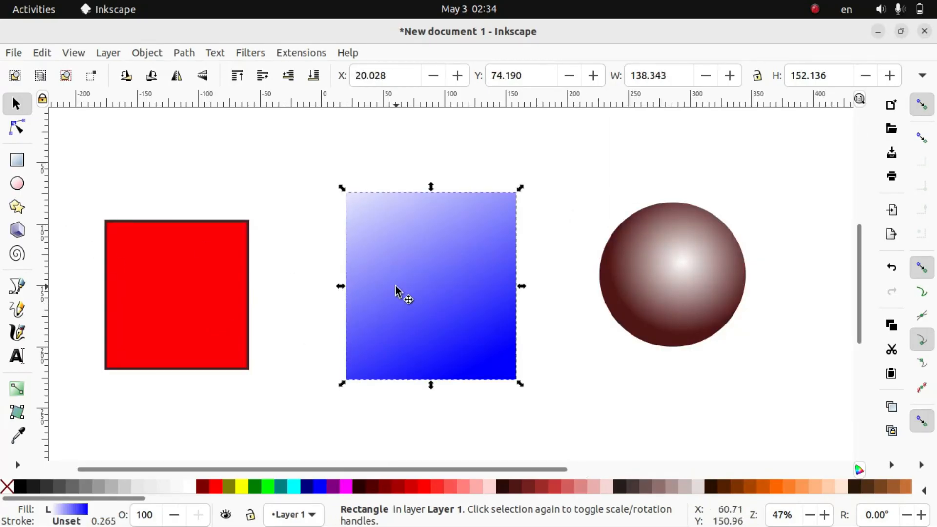
pyautogui.click(147, 54)
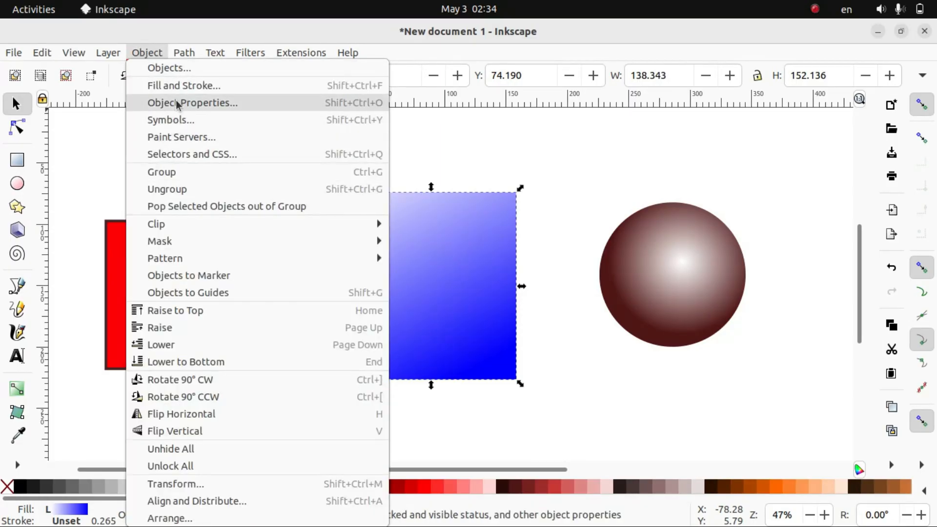
pyautogui.click(181, 86)
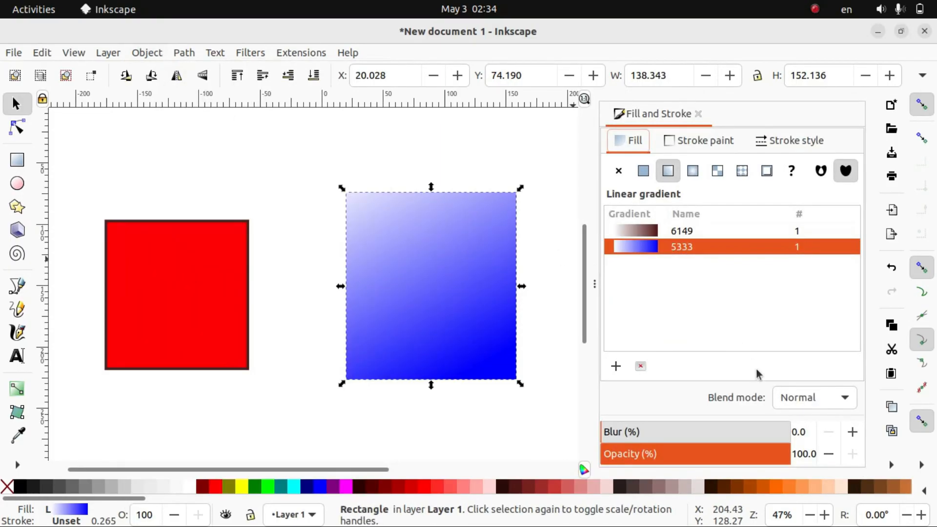
pyautogui.click(852, 432)
pyautogui.click(851, 432)
pyautogui.click(852, 432)
pyautogui.click(852, 432)
pyautogui.click(852, 432)
pyautogui.click(851, 432)
pyautogui.click(852, 432)
pyautogui.click(852, 432)
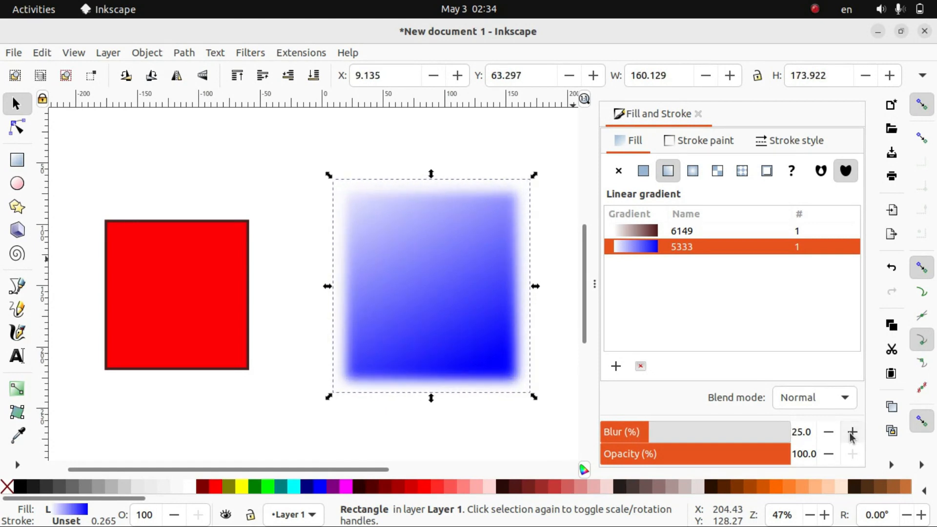